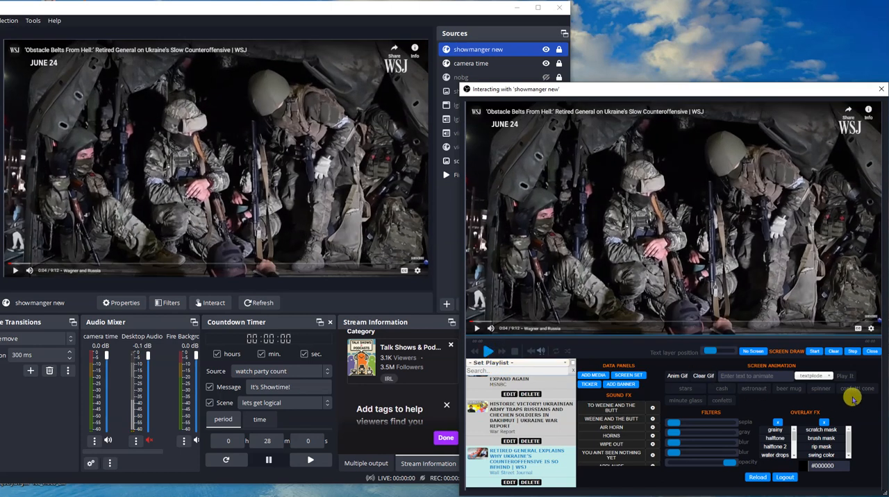
- Start screen drawing, circle the middle soldier's head in red and draw a blue arrow at the seated soldier's chest
click(814, 352)
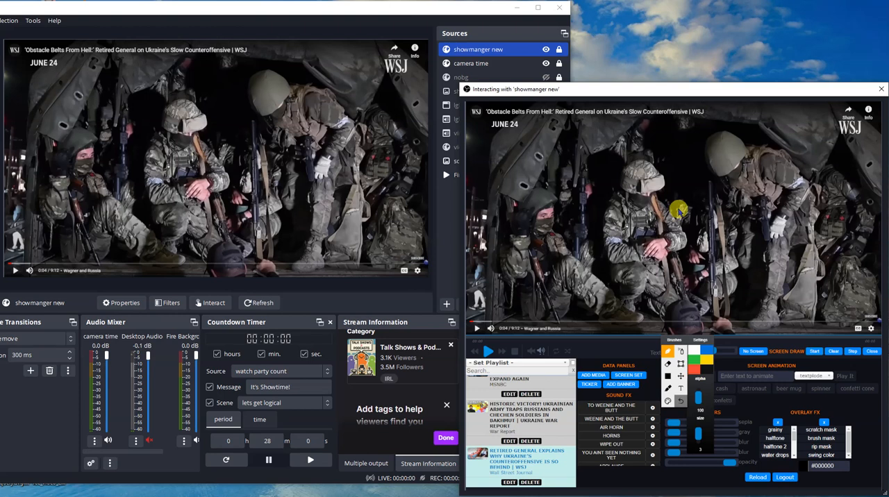
mouse_move(622, 154)
mouse_down()
mouse_move(634, 214)
mouse_move(684, 172)
mouse_move(638, 149)
mouse_up()
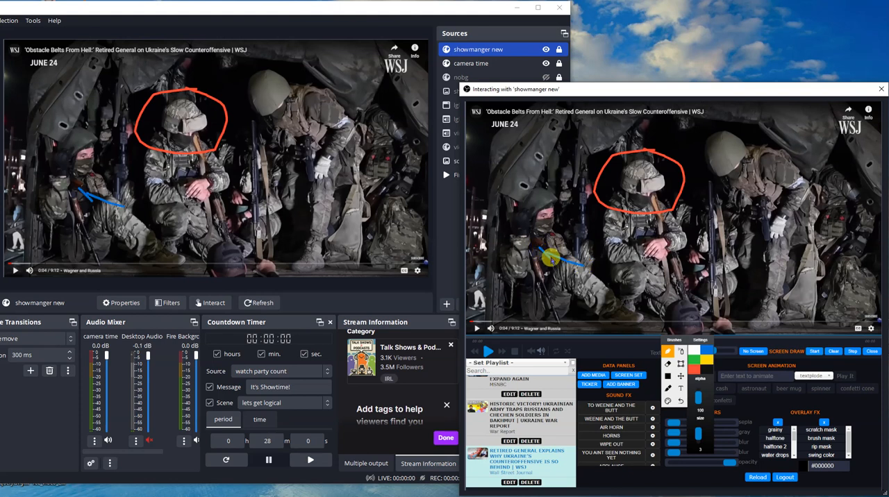
drag(551, 240, 571, 243)
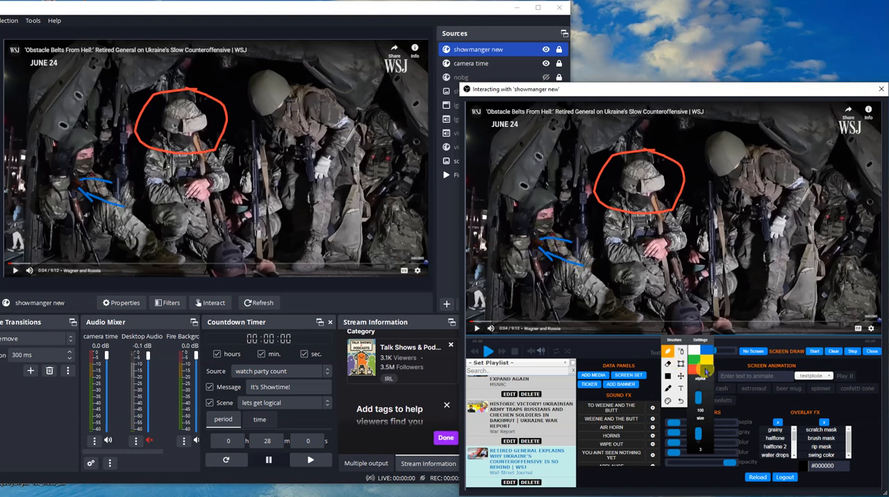
- Draw a yellow rectangle outline above the seated soldier and a filled black rectangle below the middle soldier's hands
click(681, 364)
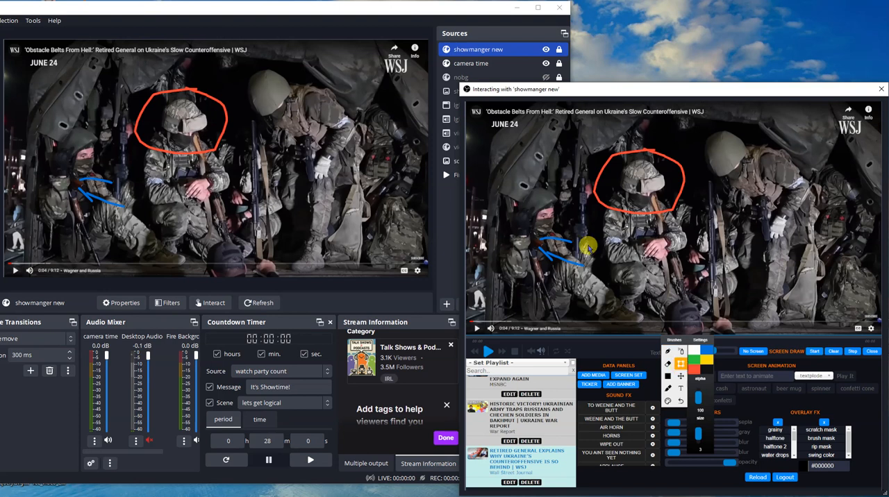
drag(494, 140, 567, 196)
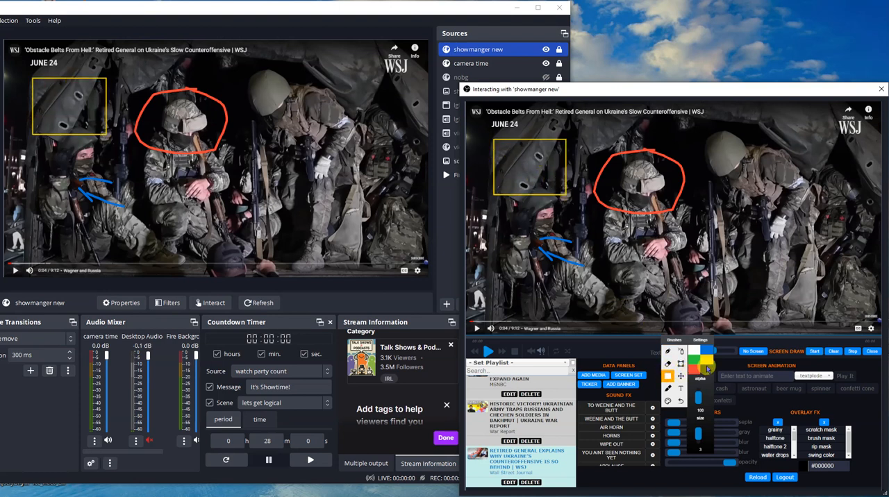
drag(626, 251, 714, 297)
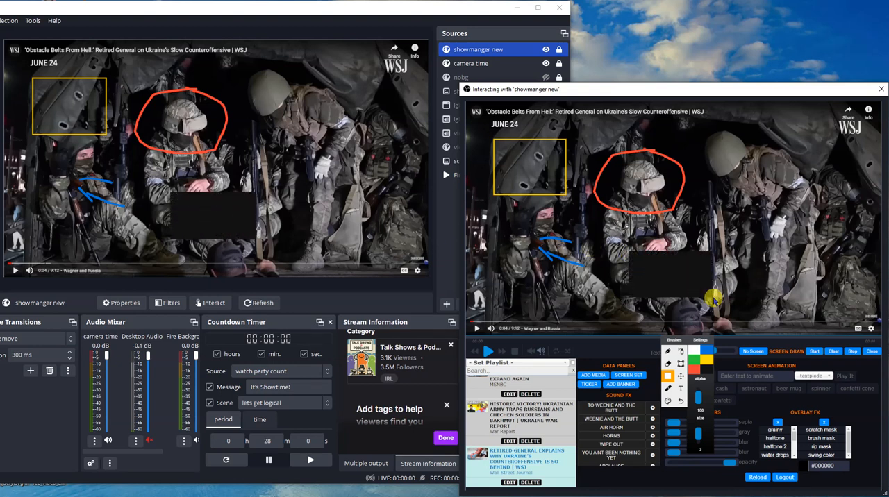
- Clear all screen drawings, close the drawing tools and resume the video playback
click(835, 352)
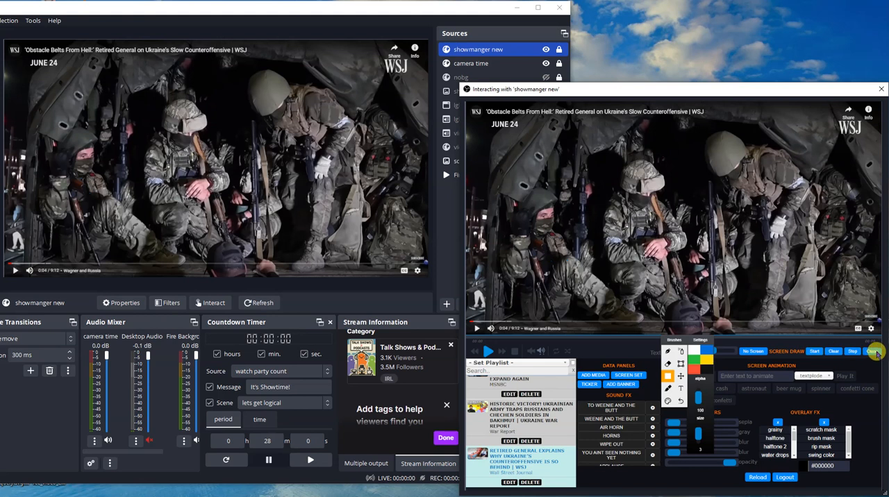
click(875, 353)
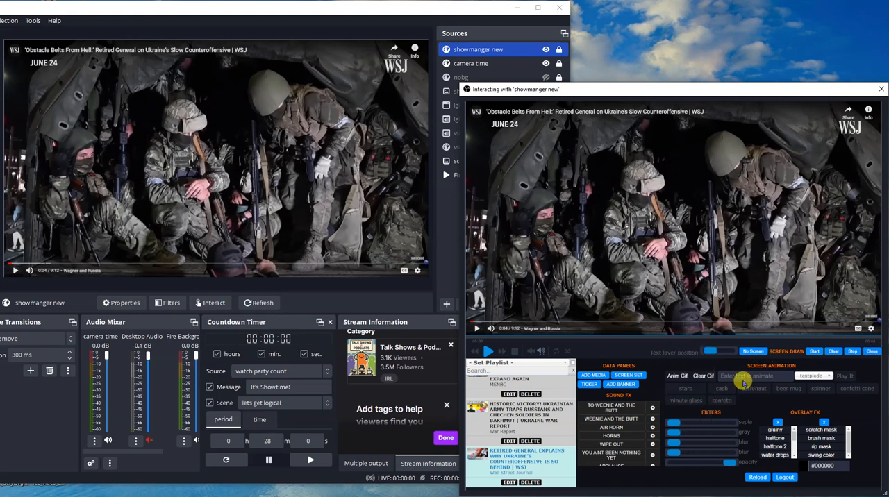
click(484, 353)
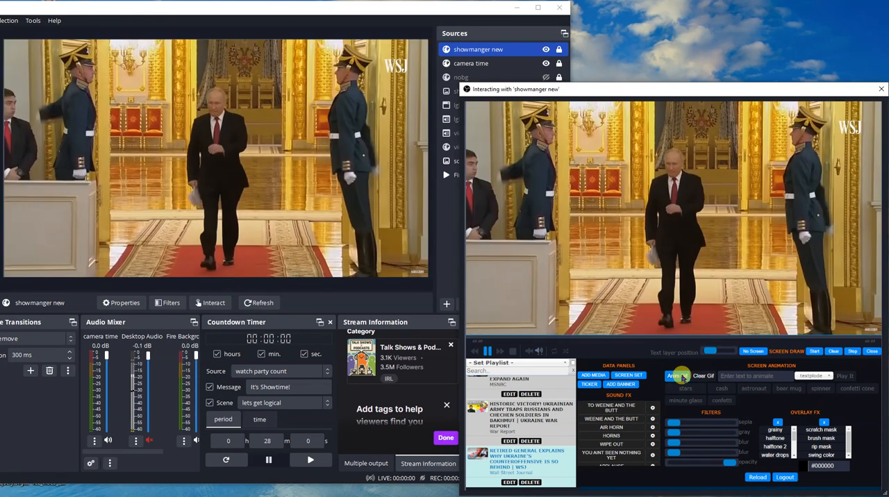
- Search the animated GIFs for "fight" and show one of the results over the video
click(680, 376)
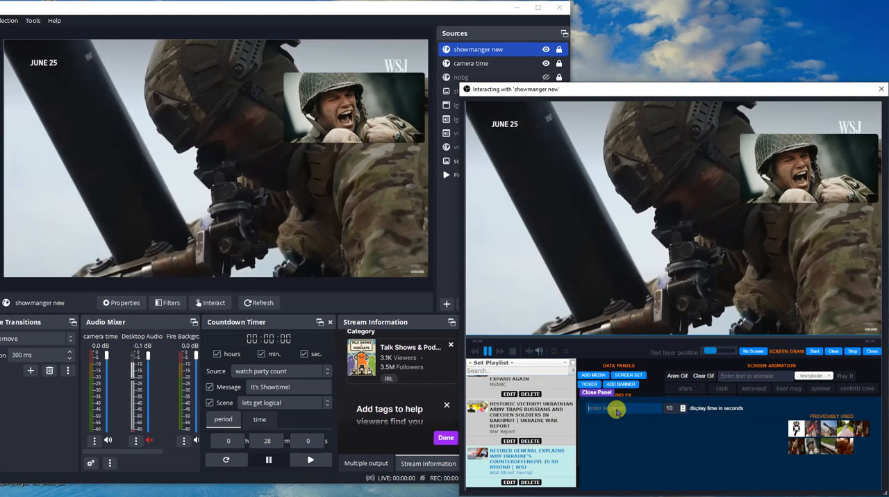
text(fight)
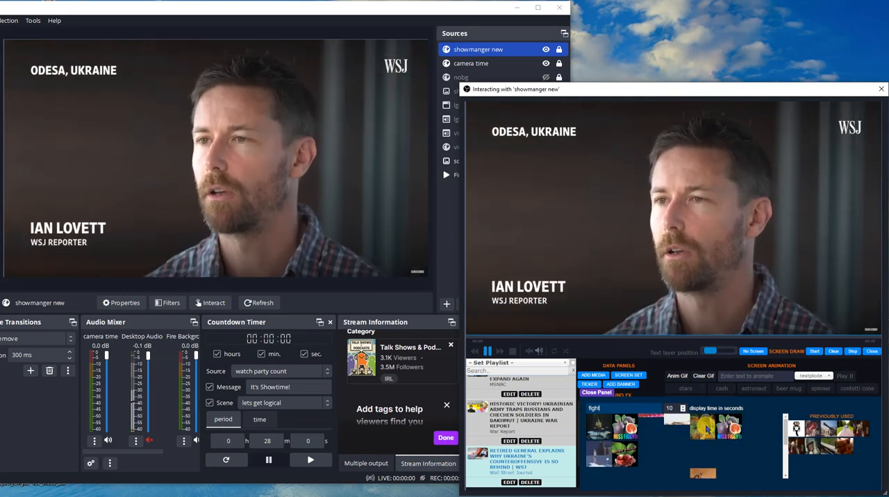
click(708, 429)
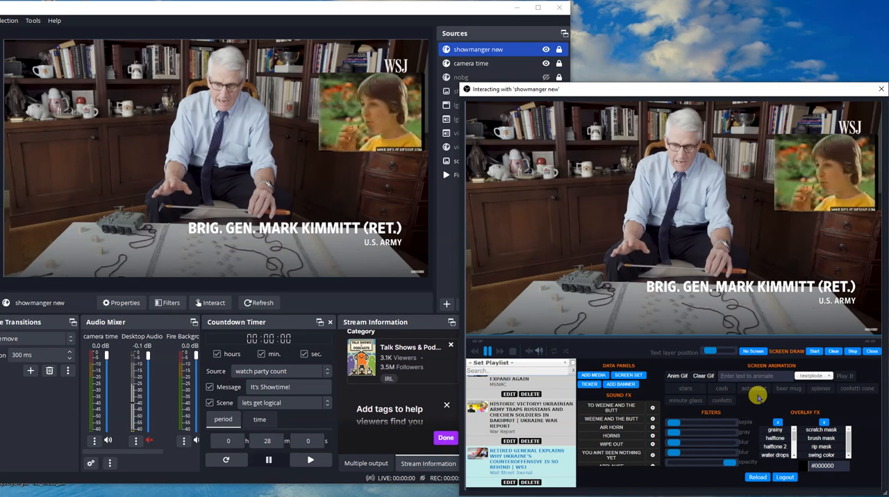
- Play the confetti, stars, cash and confetti cone screen animations over the video
click(720, 401)
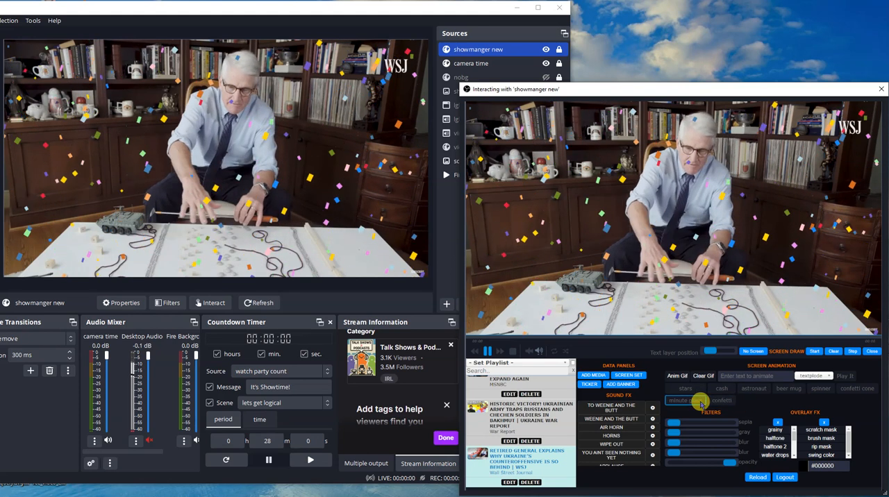
click(702, 393)
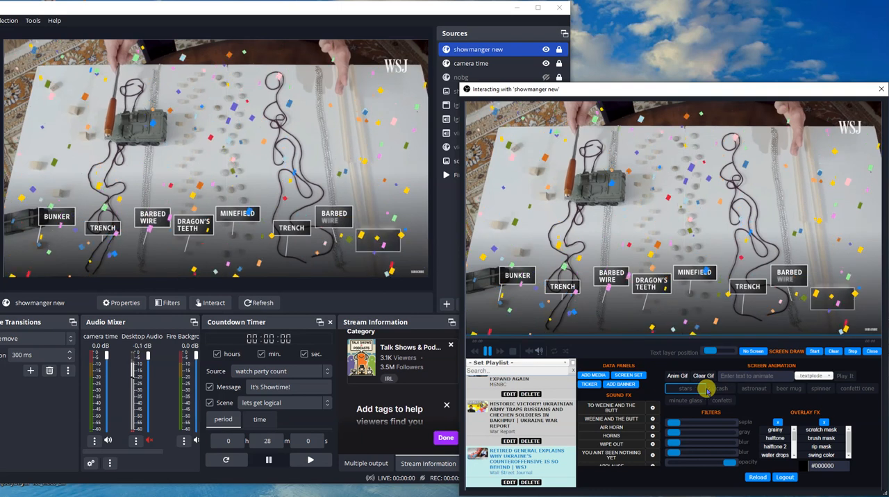
click(722, 391)
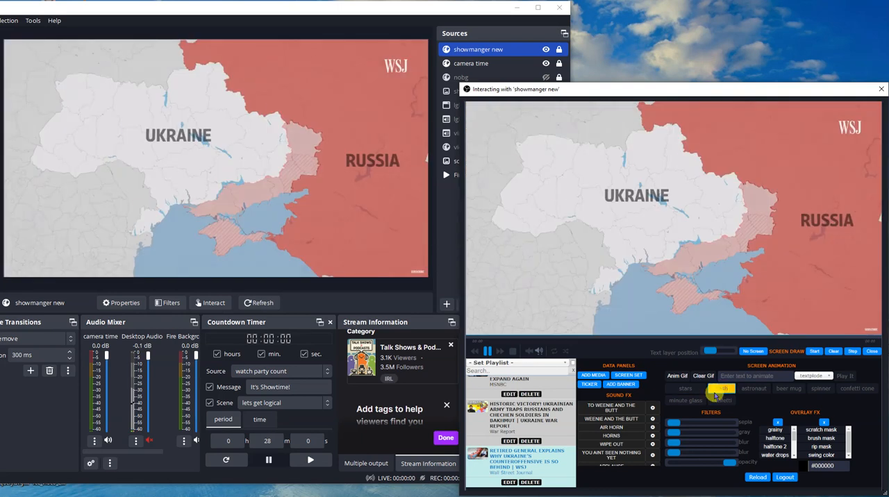
click(694, 398)
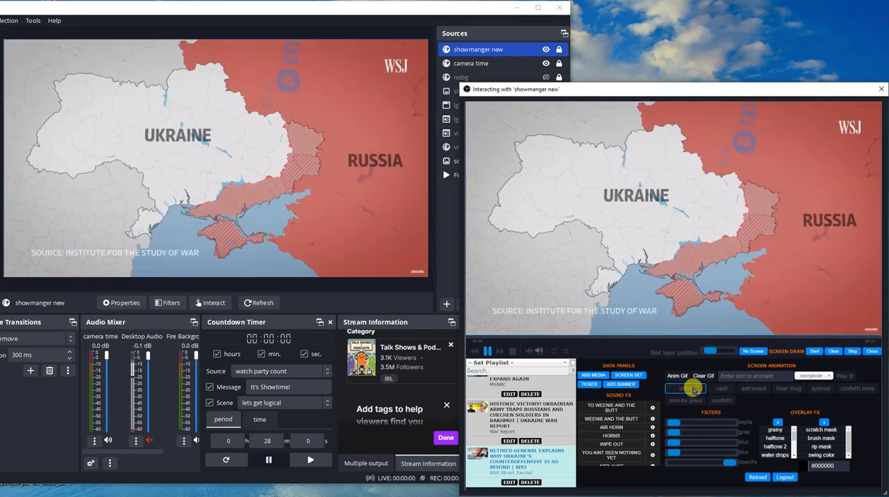
click(694, 391)
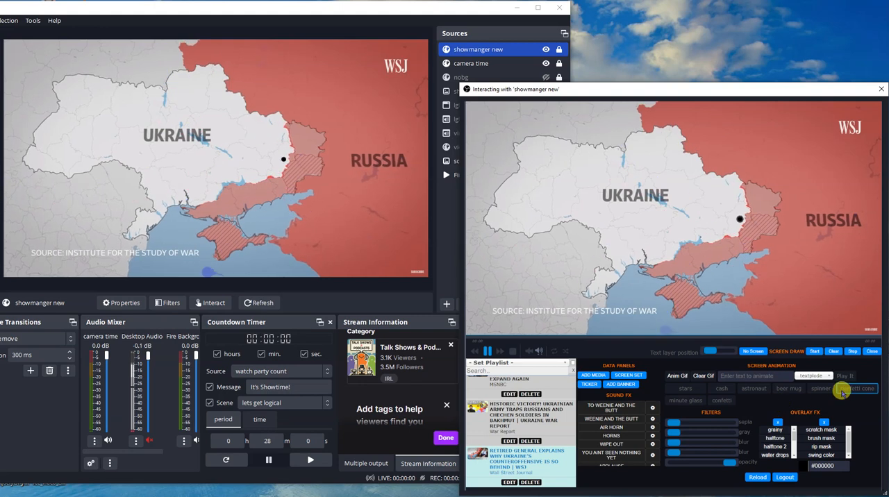
- Play the animated text "dude" over the video with the textplode effect
click(787, 387)
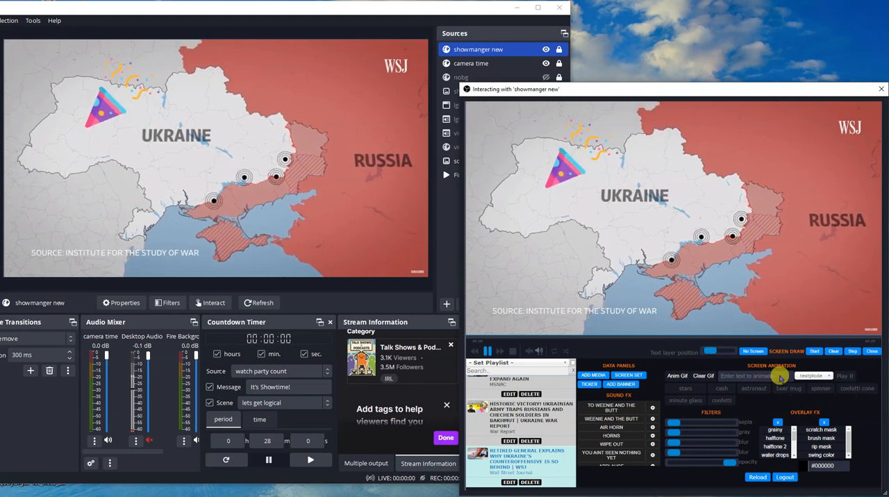
text(dude)
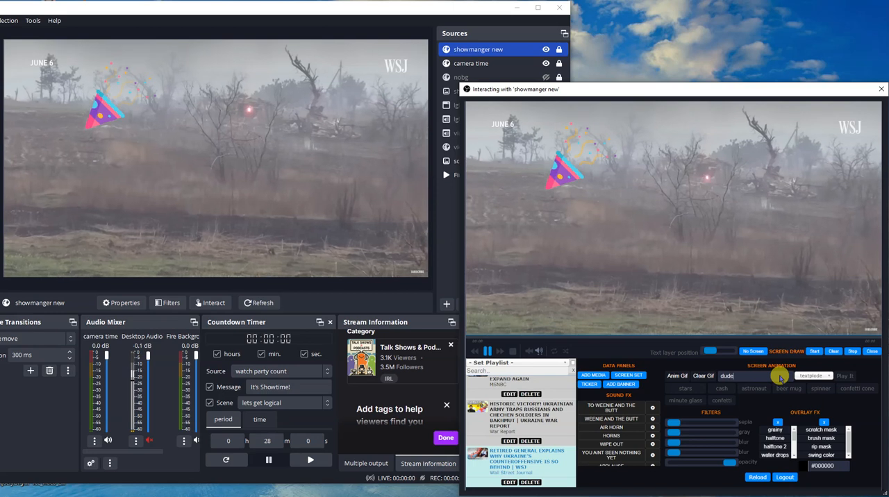
click(839, 377)
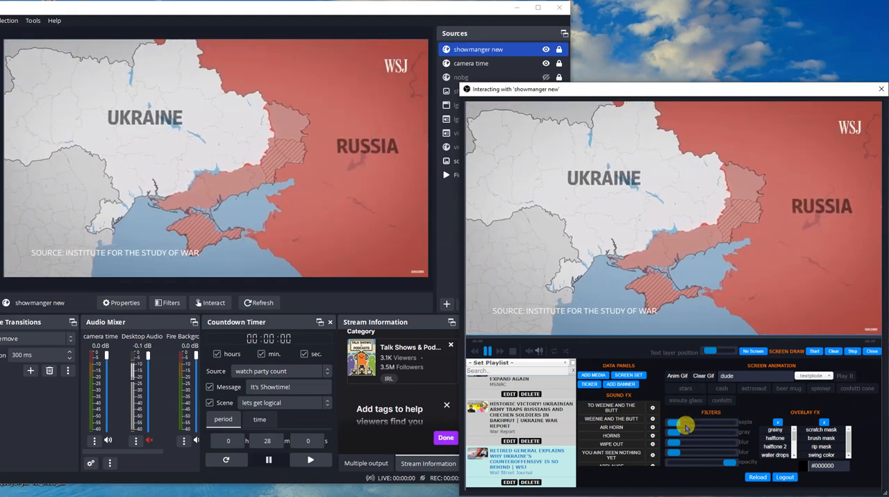
- Apply strong sepia and gray filters to the video, and try the blur filter before resetting it to none
drag(674, 424, 709, 417)
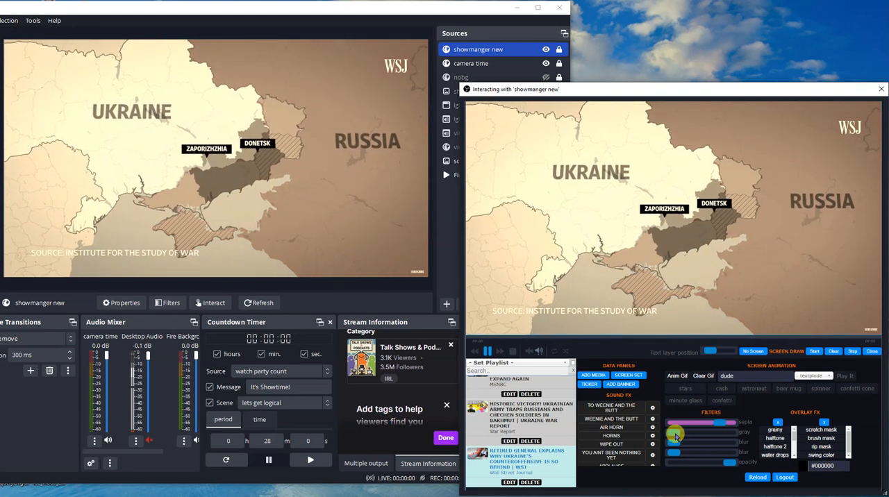
drag(675, 435, 717, 433)
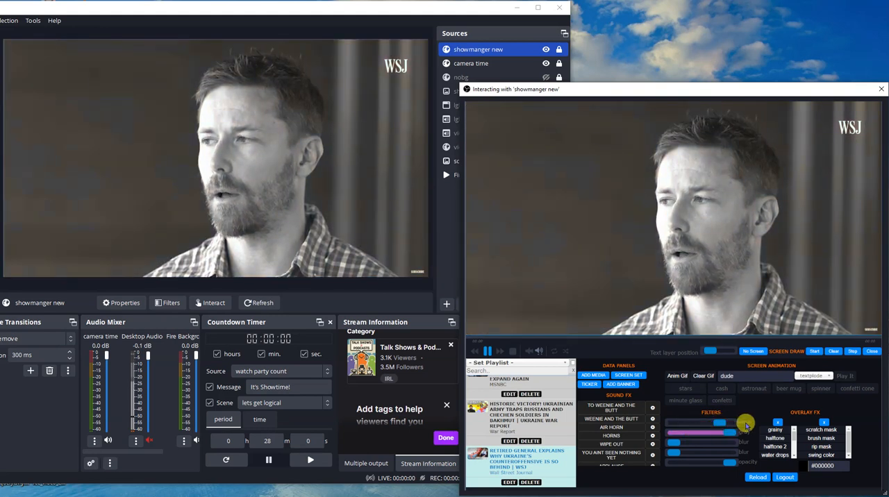
click(714, 433)
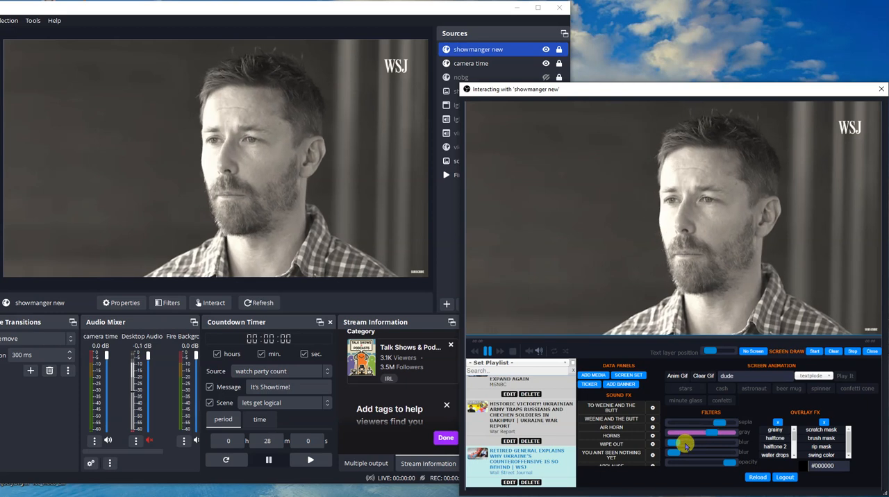
mouse_move(677, 448)
mouse_down()
mouse_move(740, 442)
mouse_move(673, 442)
mouse_up()
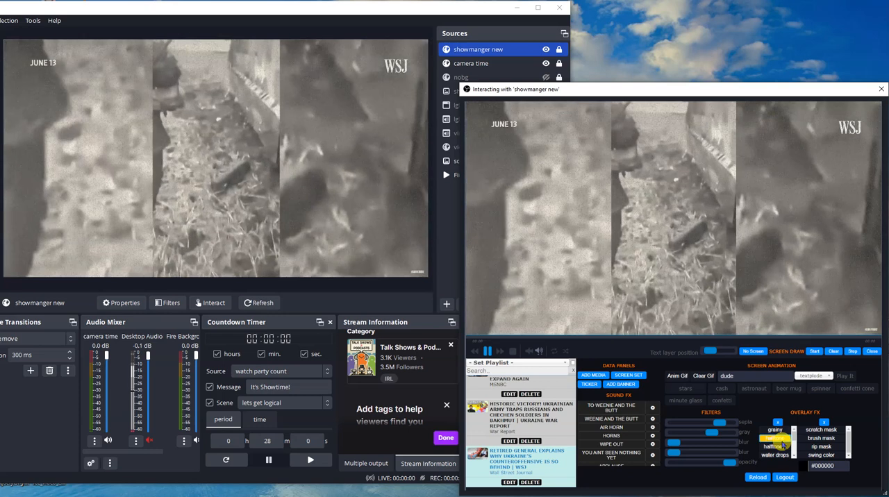
- Try the halftone, spots and scratch overlay effects on the video and settle on halftone 2
click(781, 440)
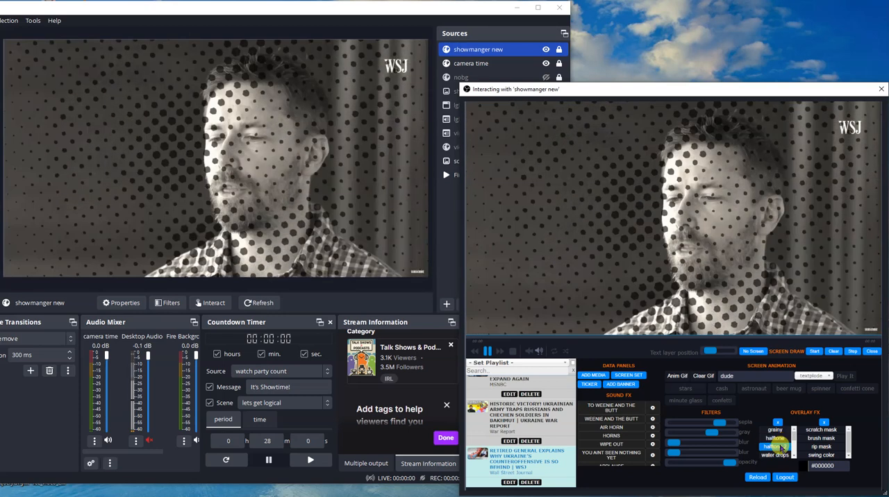
scroll(782, 445, down, 2)
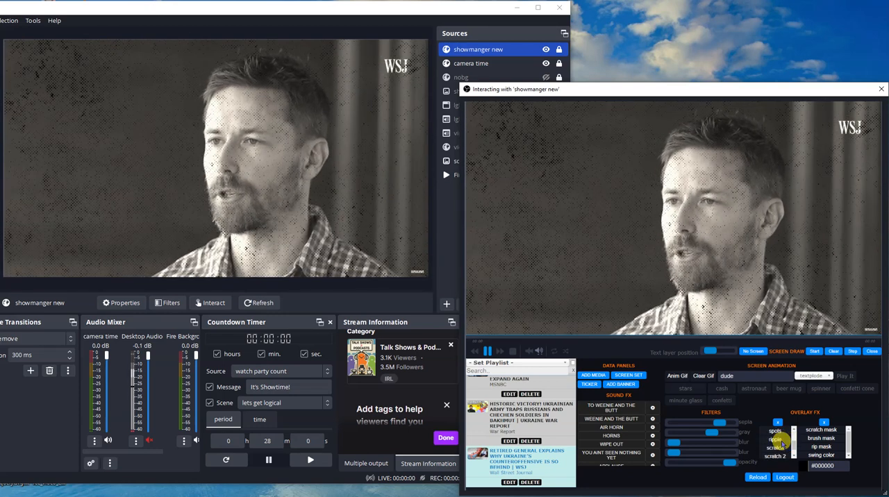
click(776, 440)
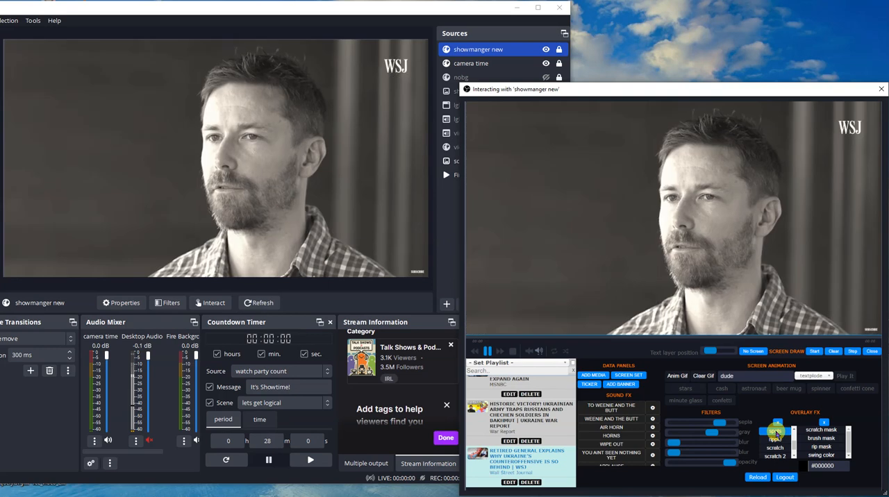
click(777, 448)
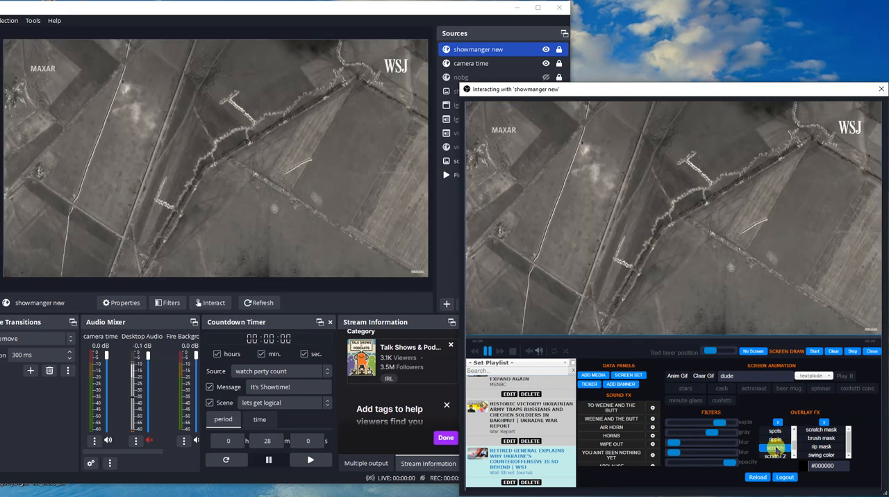
click(778, 458)
scroll(778, 453, down, 3)
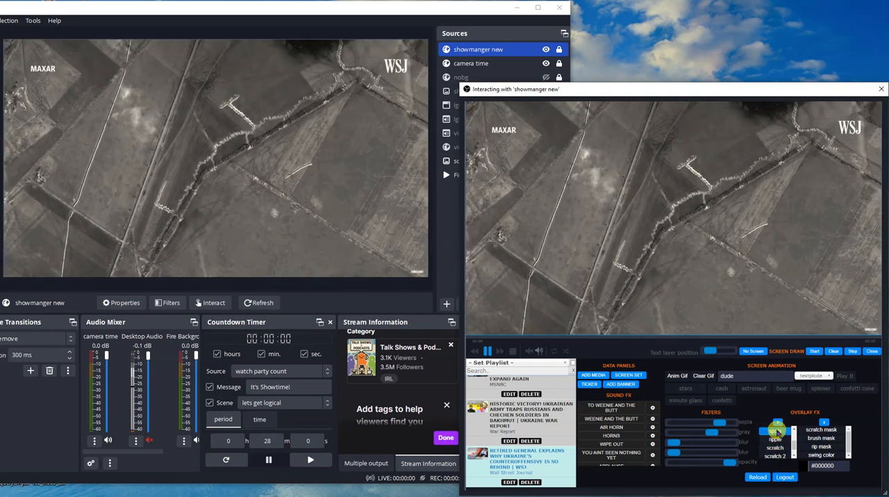
click(784, 448)
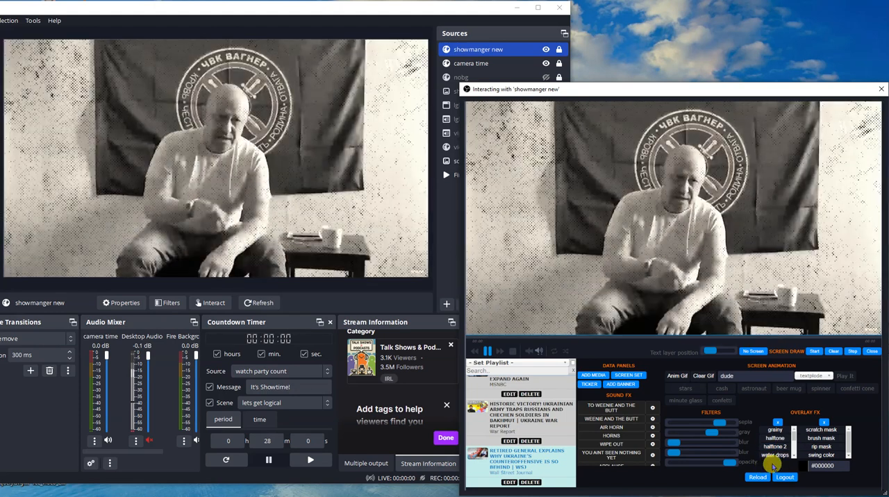
- Add the brush mask overlay to the video and set its colour to pink #FF3A7D
click(819, 439)
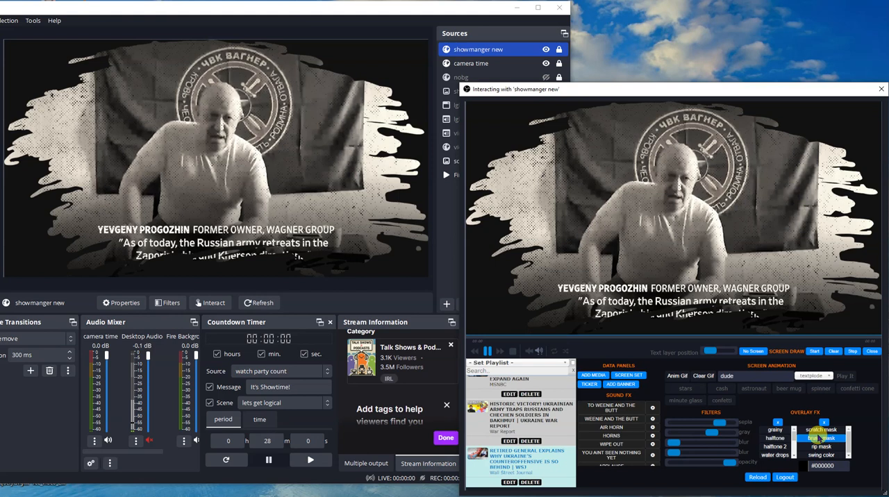
click(826, 465)
click(843, 441)
drag(843, 441, 860, 434)
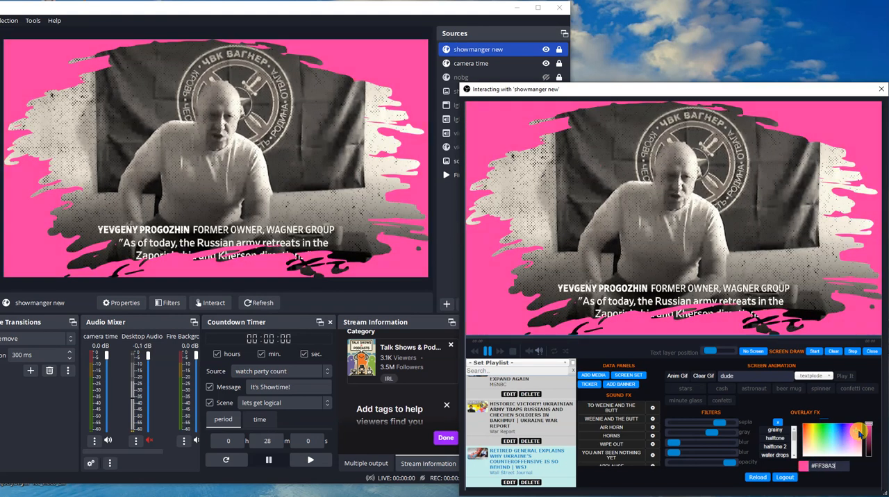
click(860, 474)
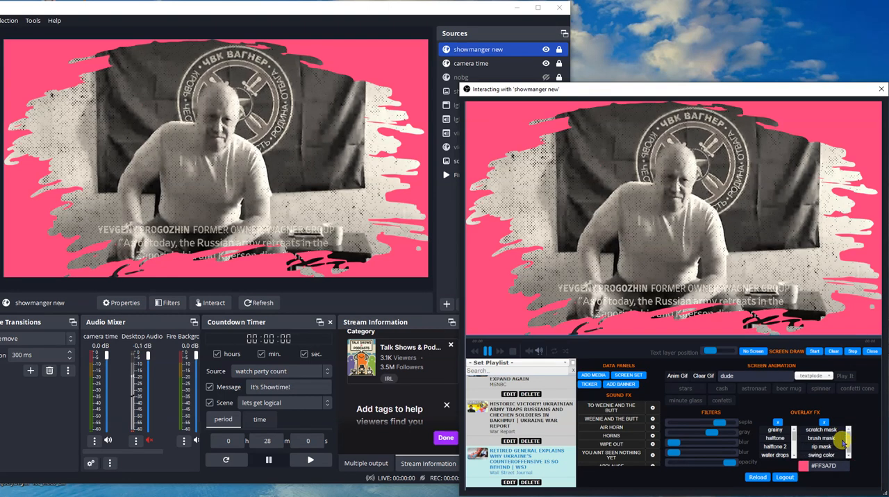
- Try the scratch mask and rip mask, and apply the swing color overlay to the video
click(834, 431)
click(823, 448)
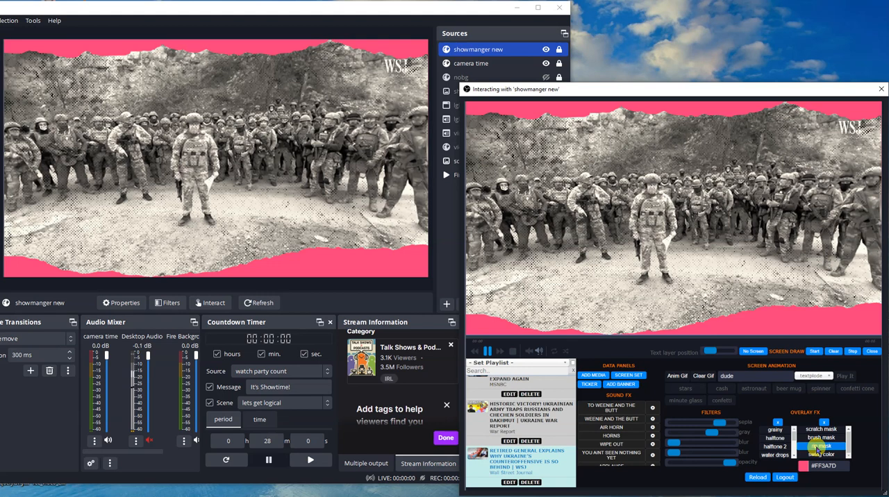
click(831, 456)
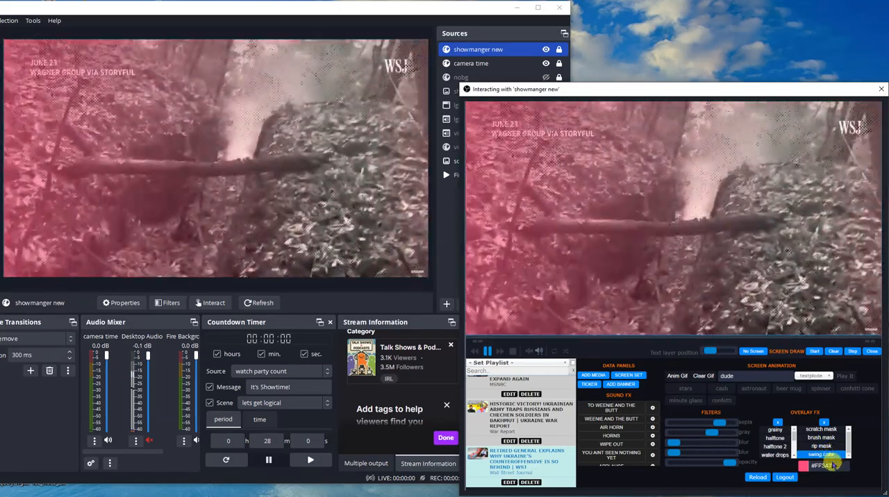
- Recolour the swing color overlay to blue #403AFF, and clear all overlay effects and the sepia and gray filters from the video
click(831, 467)
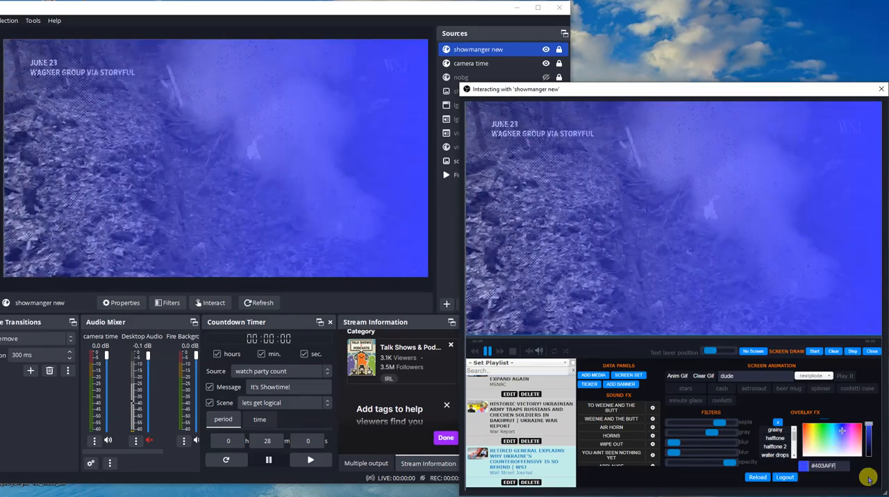
click(869, 479)
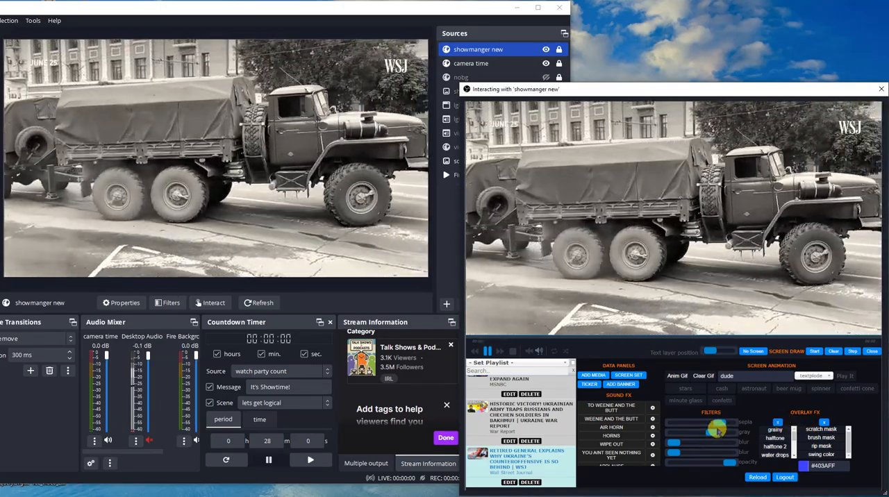
drag(718, 431, 658, 420)
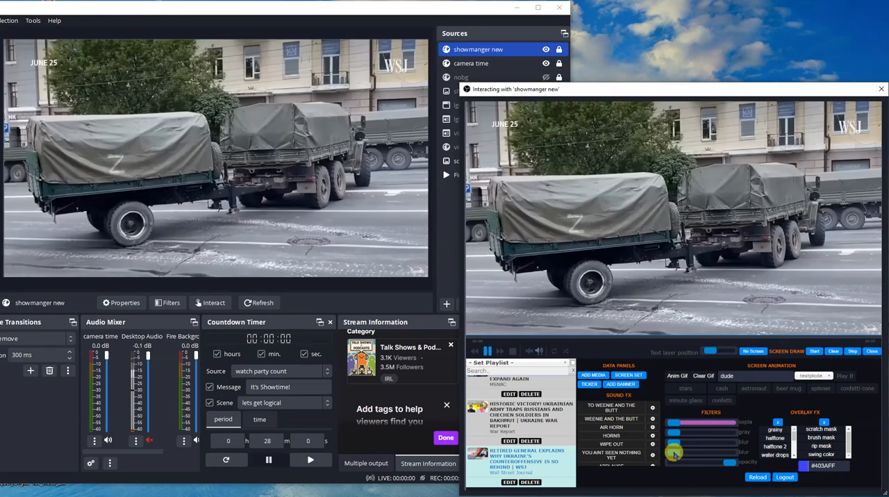
mouse_move(669, 453)
mouse_down()
mouse_move(731, 453)
mouse_move(669, 441)
mouse_move(750, 441)
mouse_move(679, 445)
mouse_up()
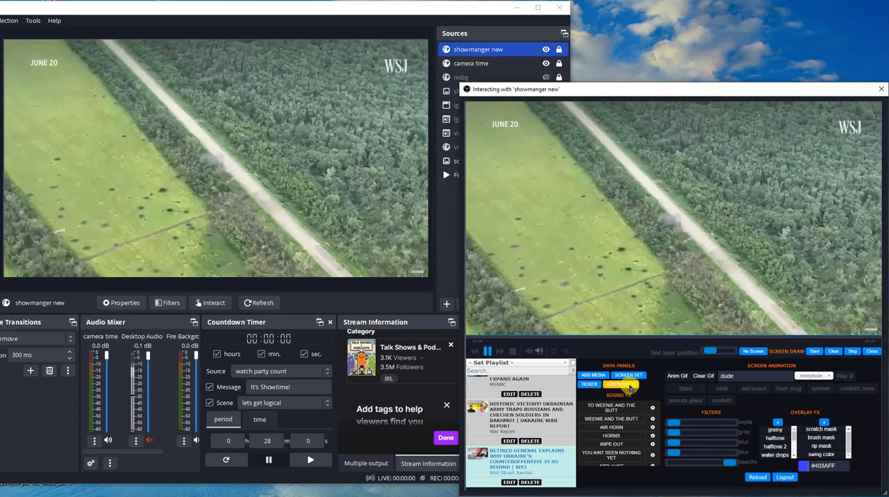
- Enable the rotating image banners over the video and close the banner settings
click(629, 386)
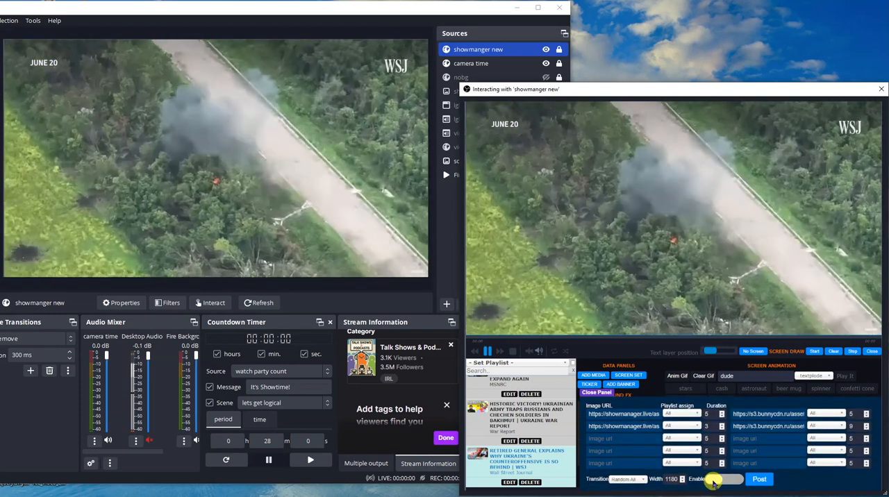
click(722, 479)
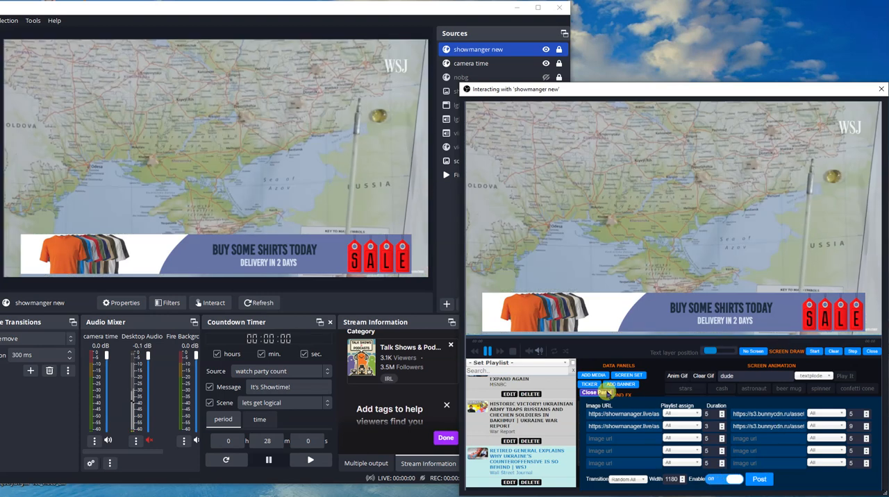
click(607, 393)
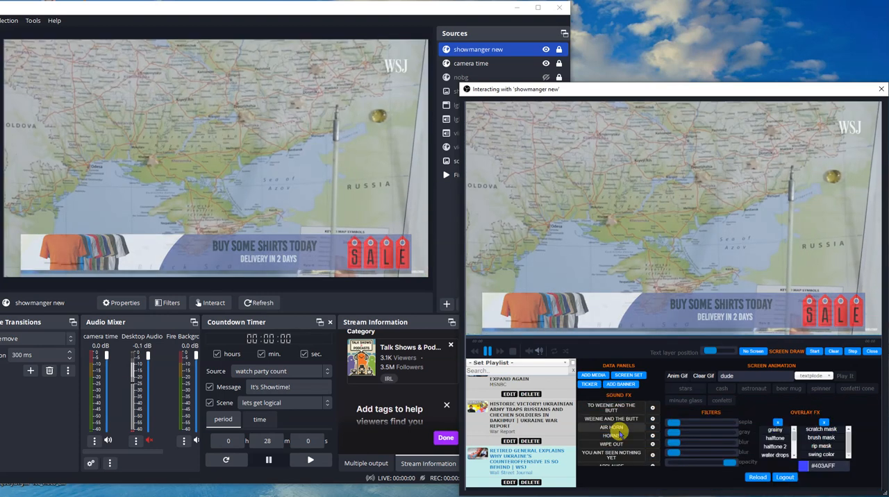
- Play sound effects including To Weenie and the Butt, Air Horn, Lil Jon OK and Lil Jon Yeah
click(617, 412)
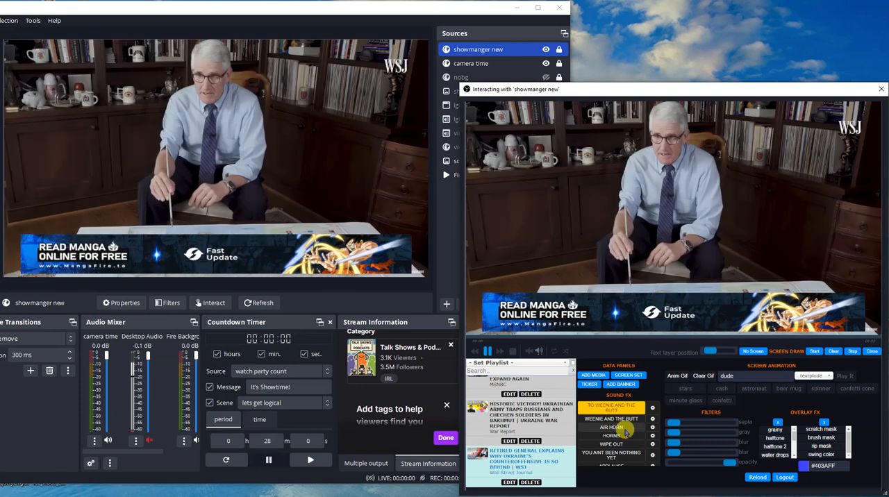
click(624, 428)
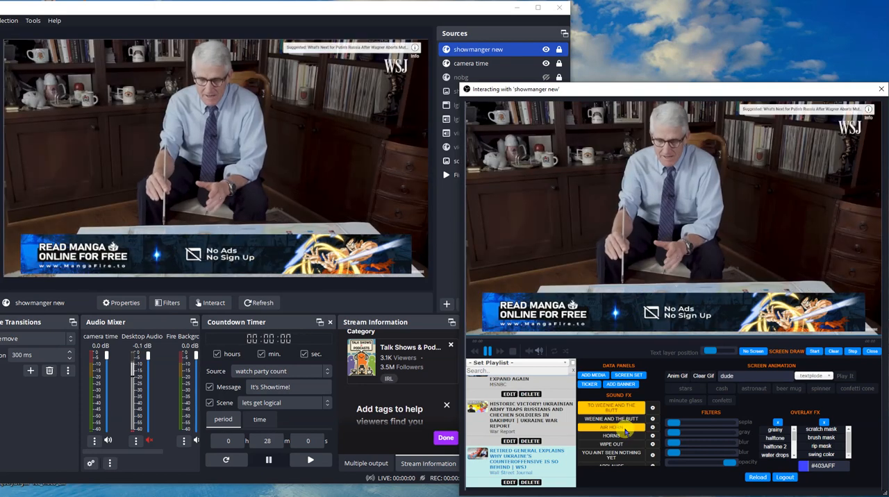
click(628, 445)
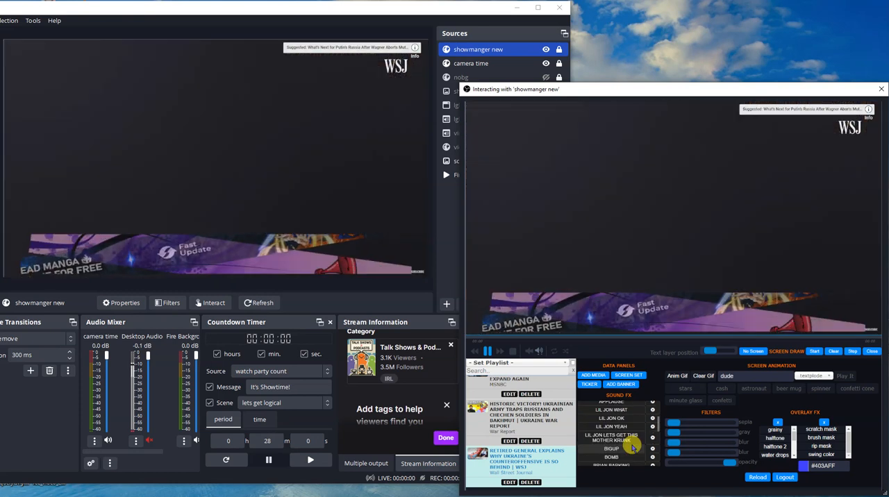
scroll(627, 434, down, 3)
click(626, 422)
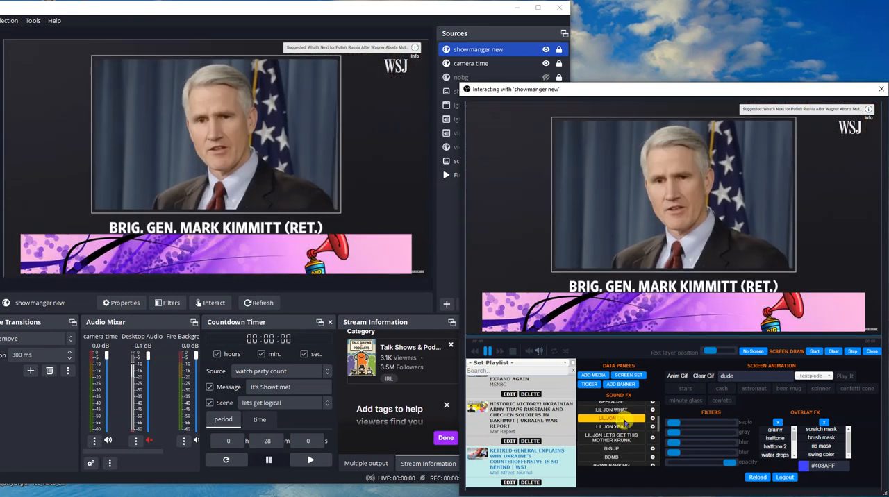
scroll(623, 429, down, 5)
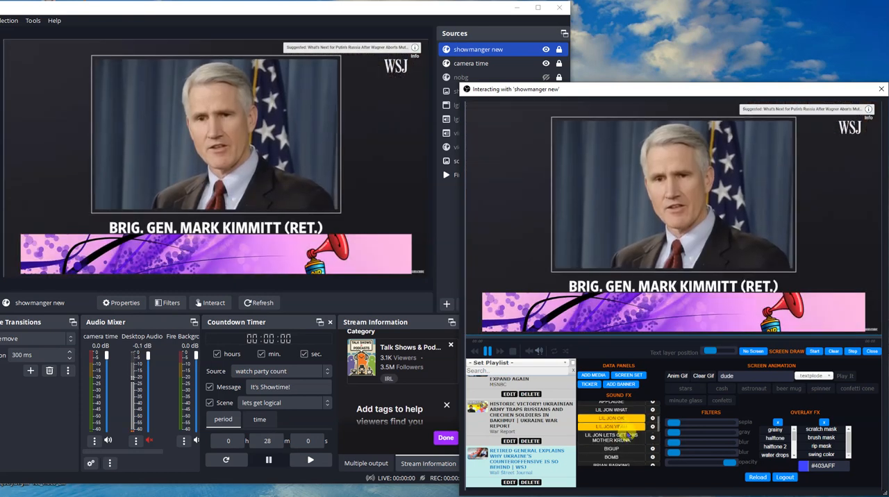
scroll(627, 438, down, 5)
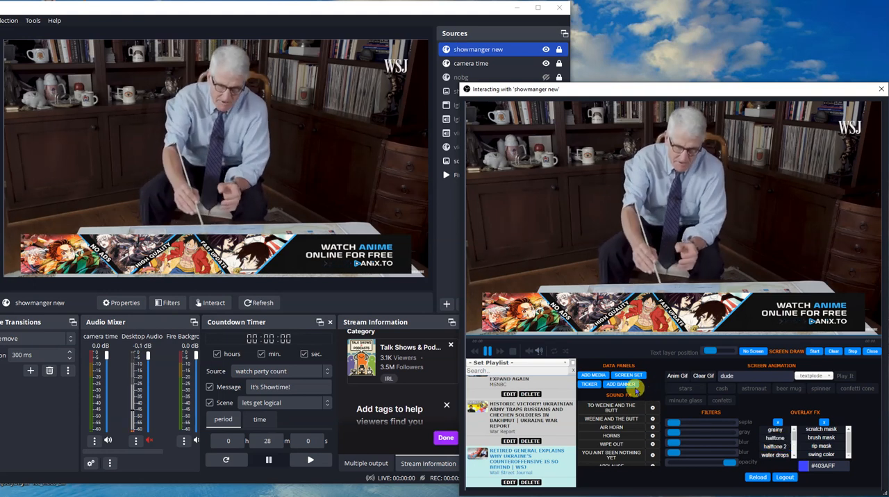
- Turn off the image banners over the video and close the banner settings
click(627, 386)
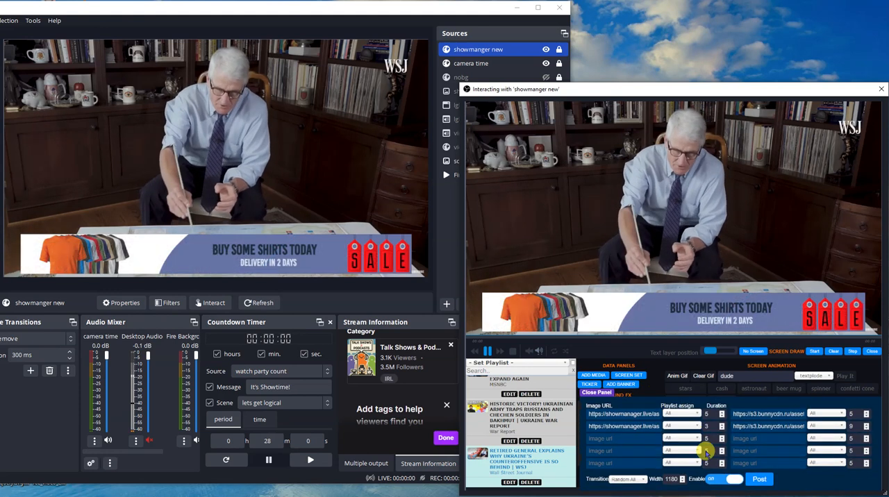
click(723, 478)
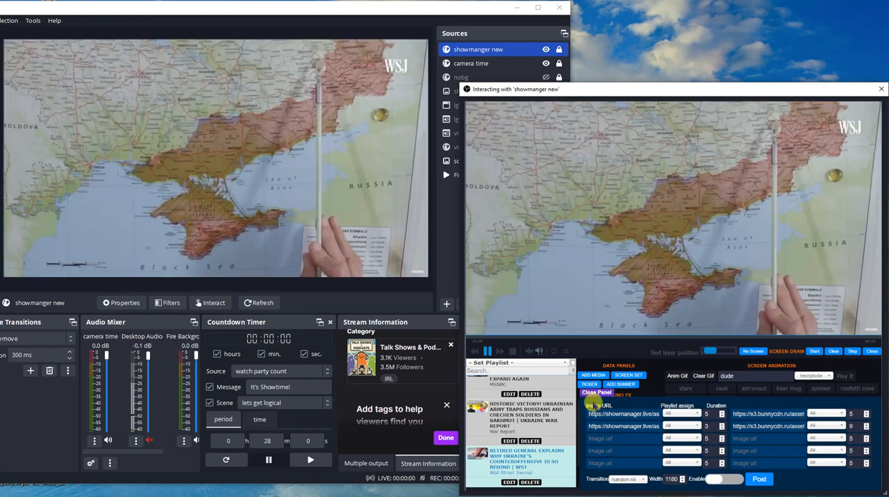
click(594, 393)
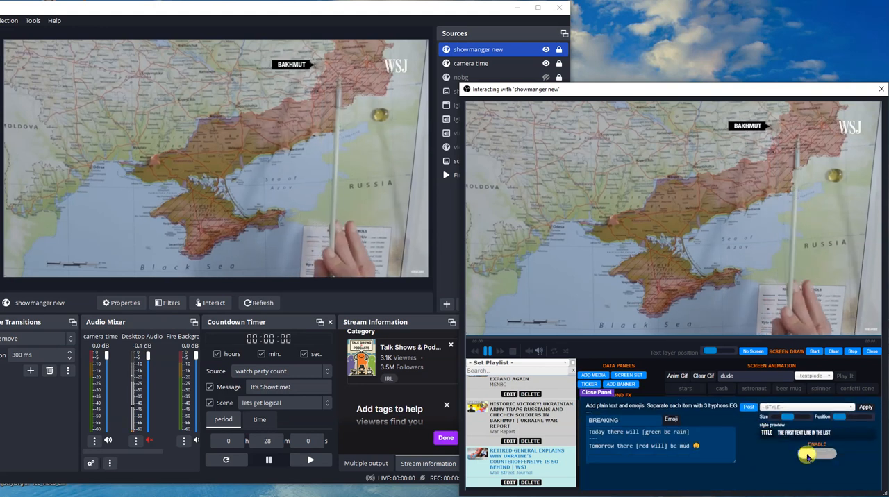
- Enable the BREAKING news ticker on the video and apply the Newsy style to it
click(808, 455)
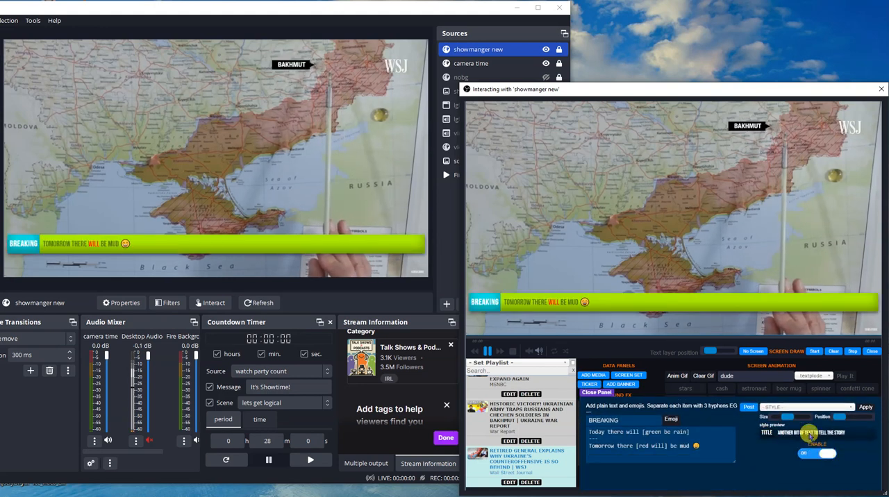
click(810, 410)
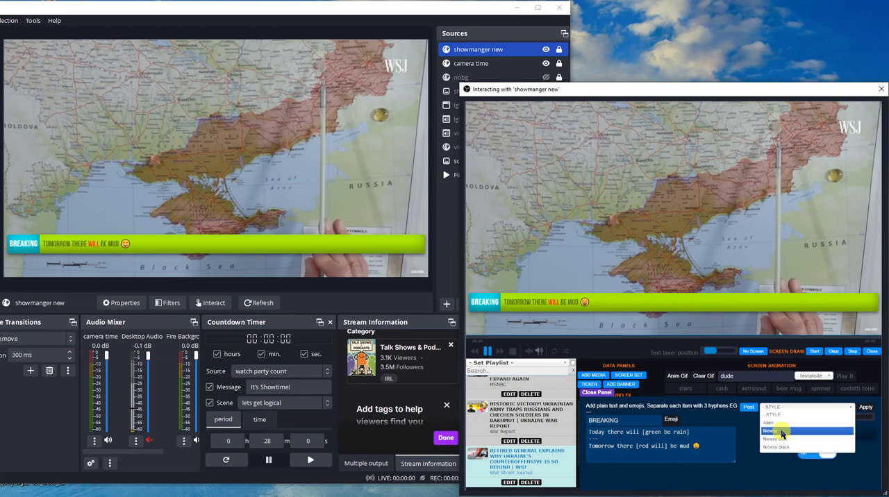
click(784, 434)
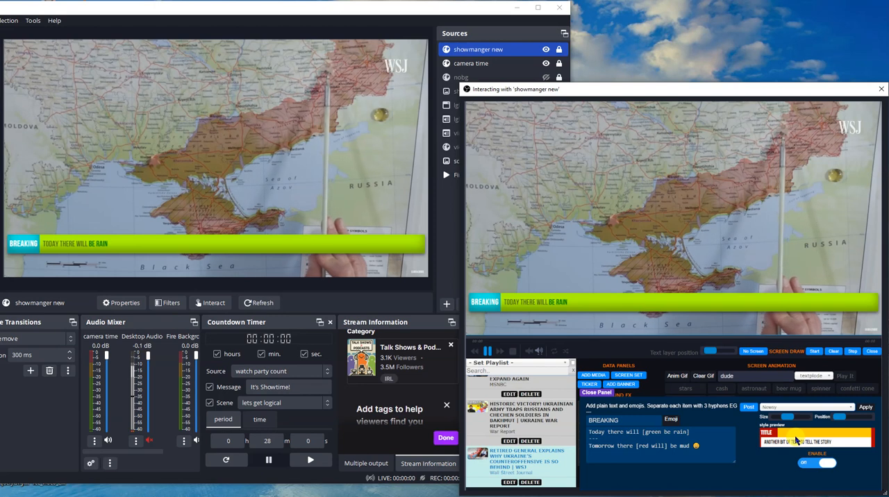
click(866, 408)
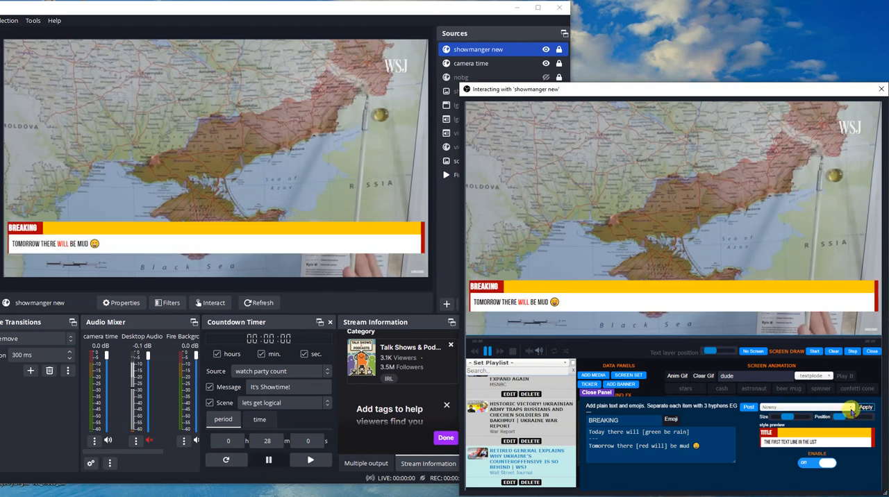
- Adjust the ticker's size and position, and turn the ticker off and close its settings
drag(832, 420, 788, 419)
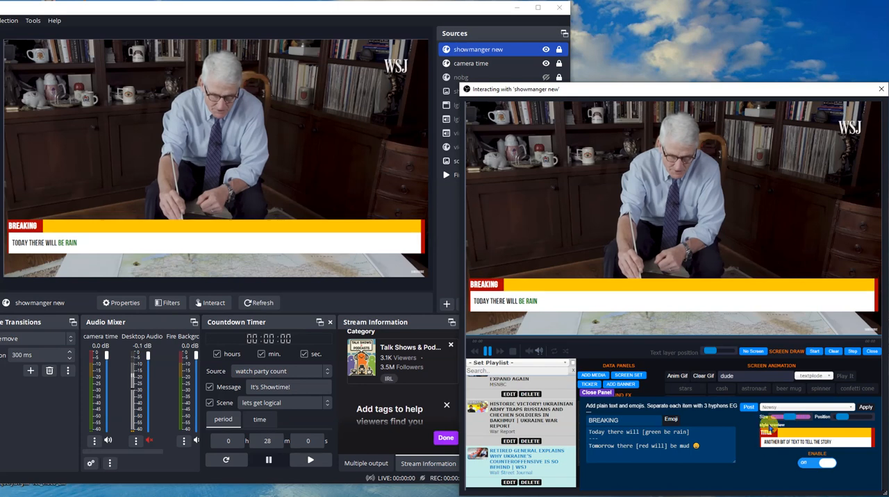
click(821, 469)
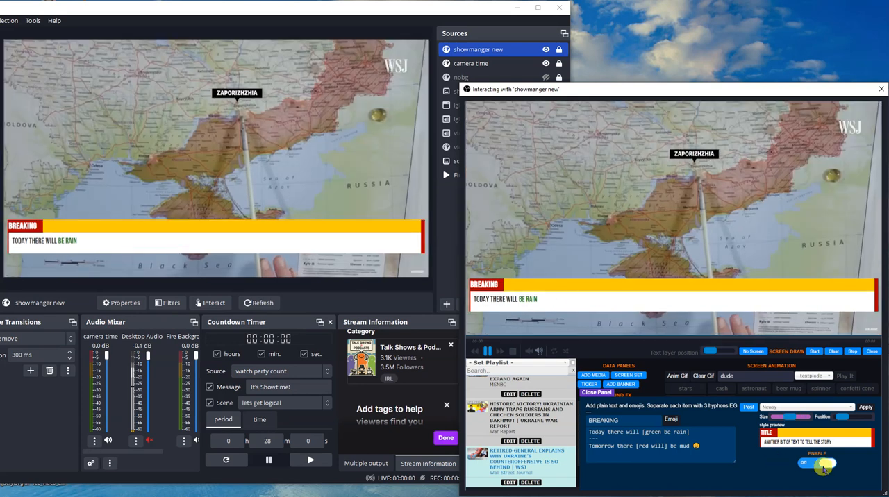
click(606, 393)
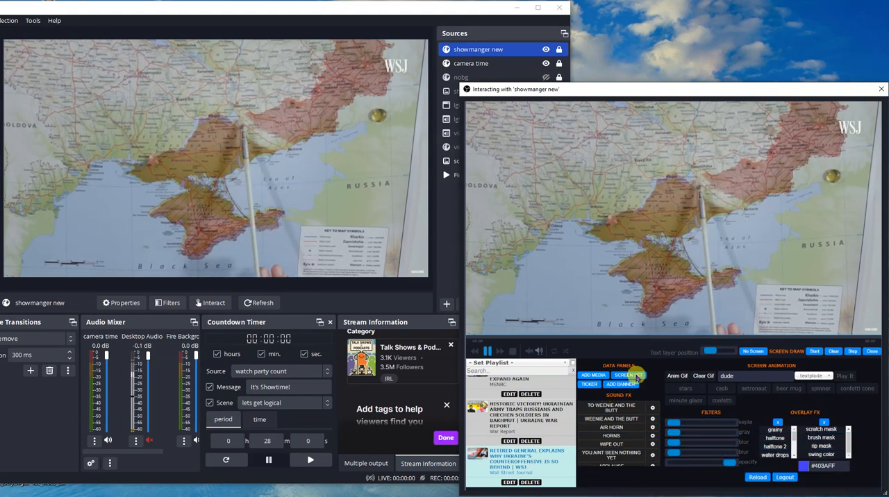
- Shrink the video screen to about 708x398 and round its corners by 10
click(637, 378)
mouse_move(615, 410)
mouse_down()
mouse_move(599, 412)
mouse_move(608, 414)
mouse_up()
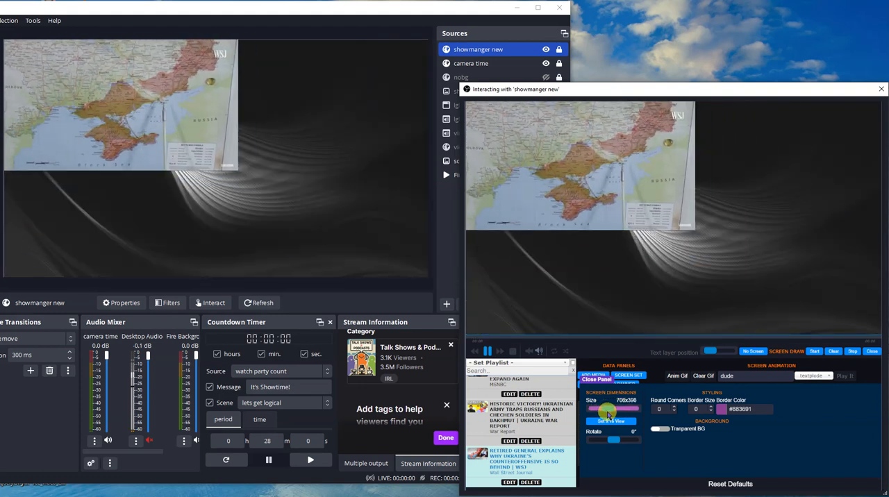
drag(665, 409, 642, 408)
text(10)
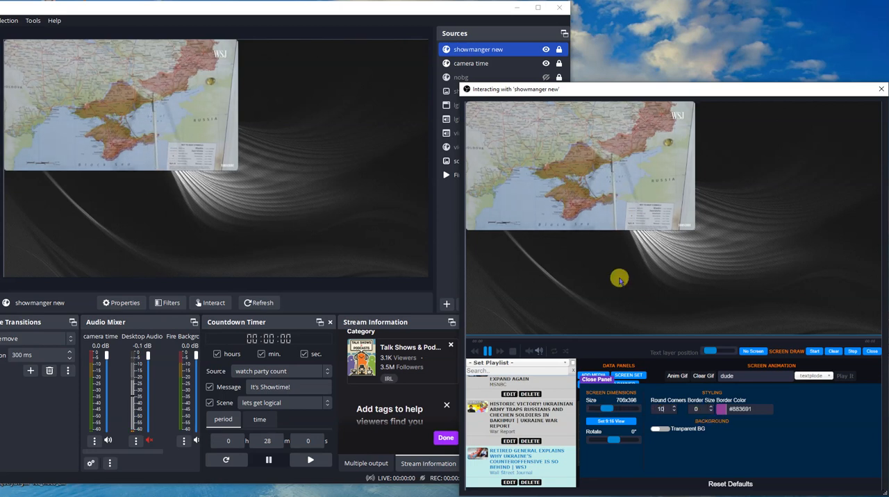
- Move the video screen to the lower right of the background and give it a border of size 5
drag(552, 120, 731, 222)
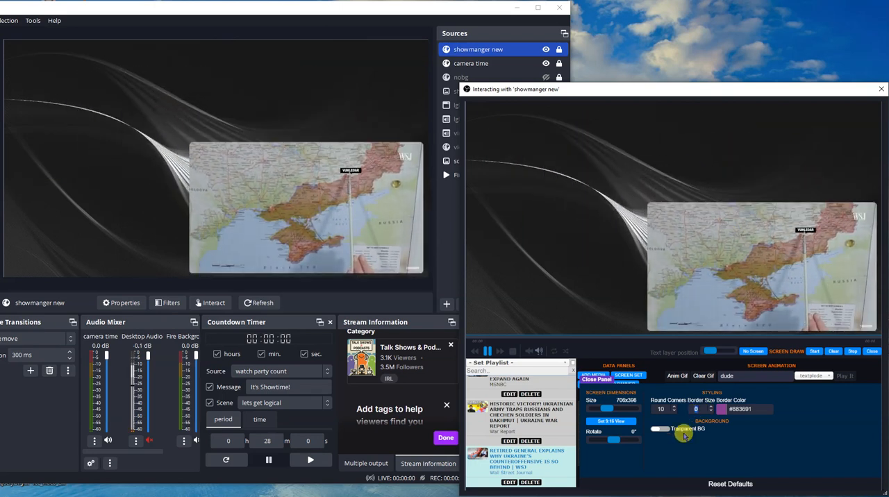
text(5)
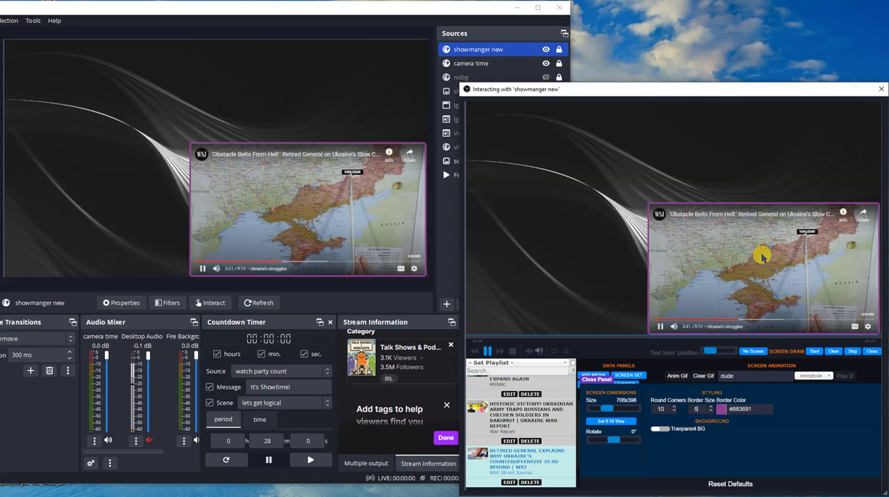
drag(742, 233, 733, 226)
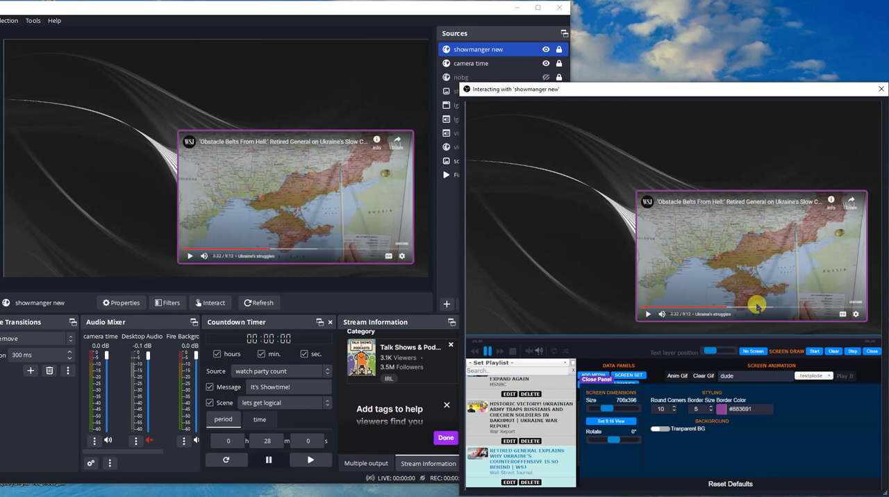
- Change the video screen's border colour to green #4F913A
click(758, 411)
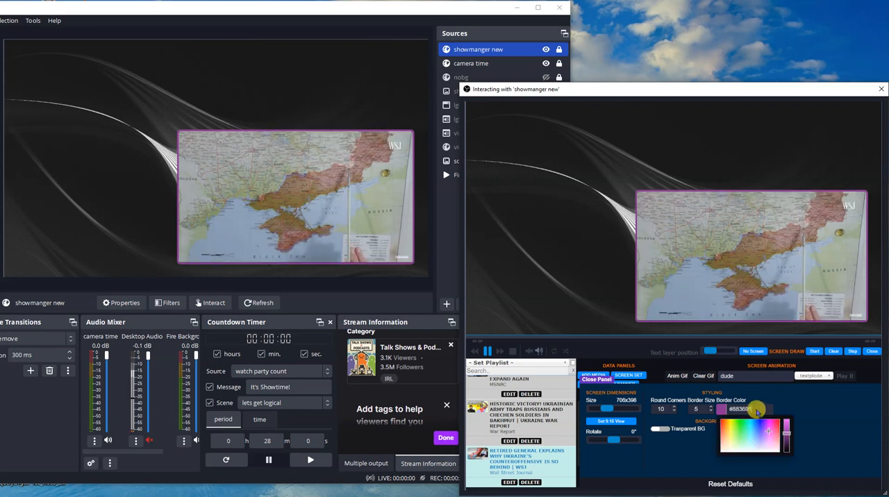
drag(773, 432, 741, 437)
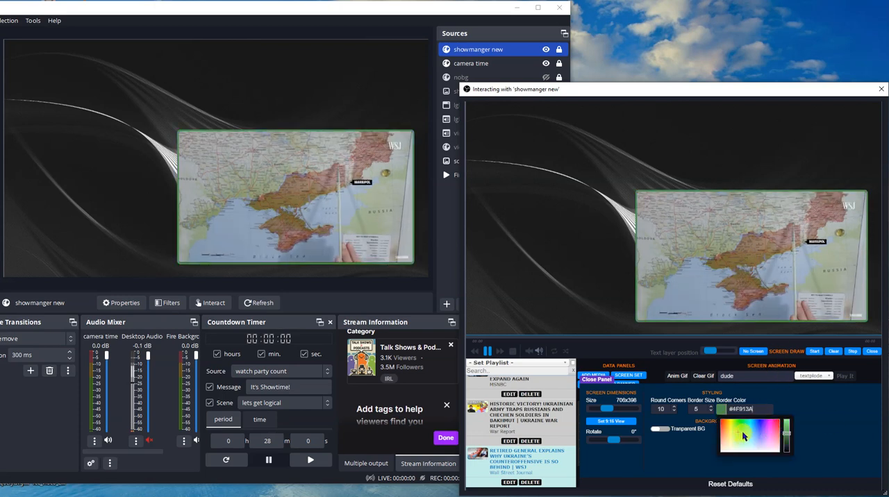
click(831, 425)
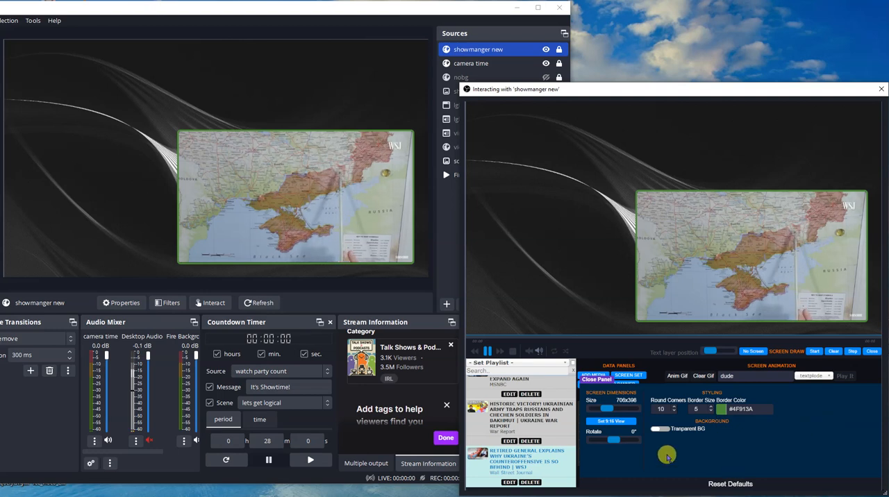
- Rotate the video screen by 14° and make the background behind it transparent
drag(618, 440, 618, 442)
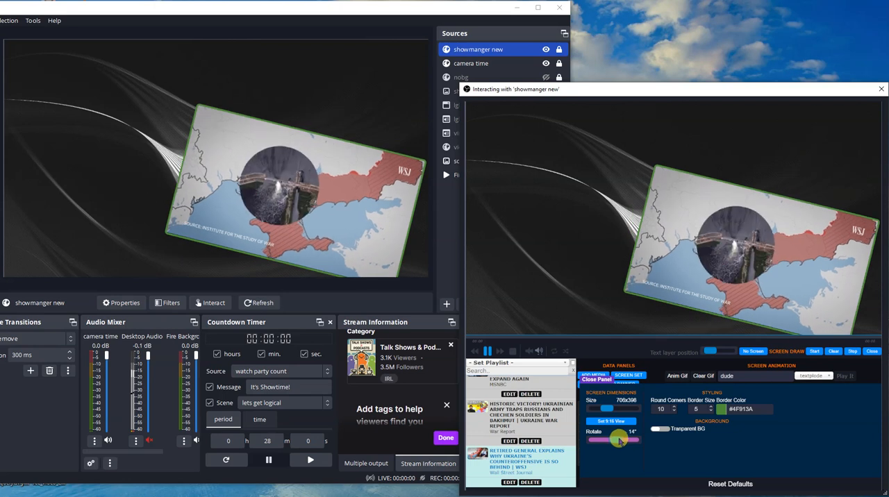
click(659, 428)
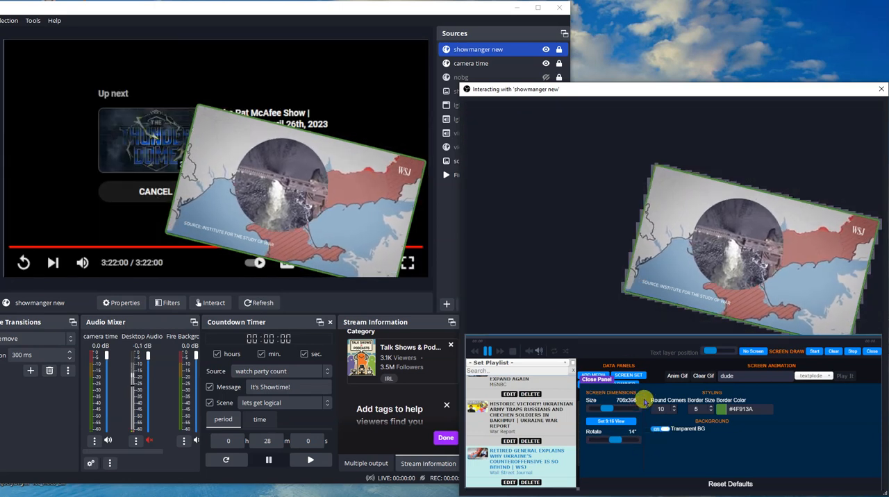
- Shrink the rotated video screen to about 358x201 and move it to the lower right of the canvas
drag(607, 409, 601, 410)
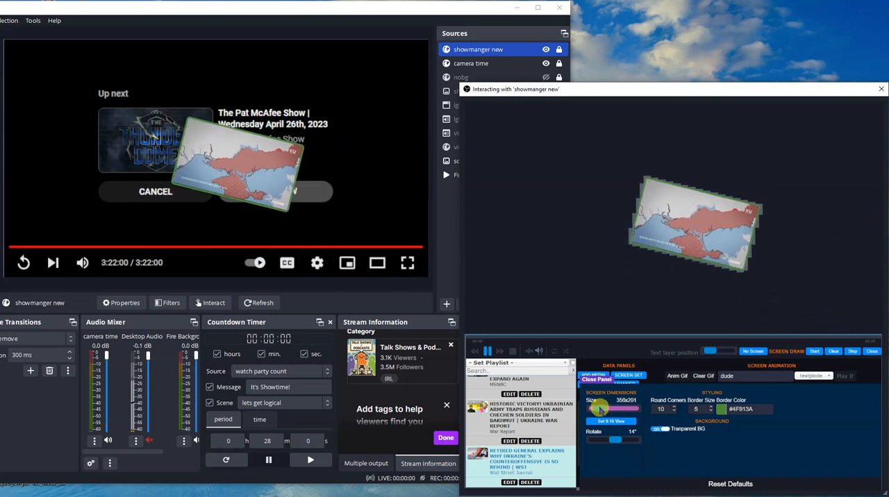
drag(674, 199, 773, 254)
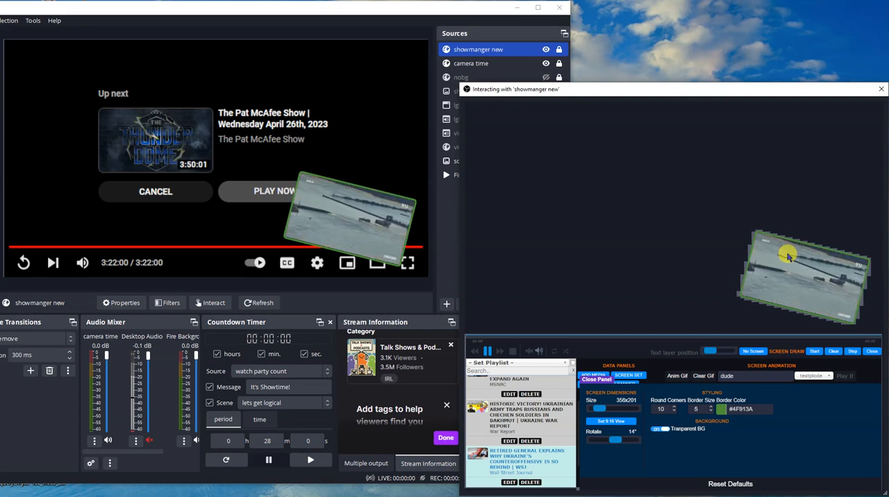
- Reset the video screen's dimensions, rotation and styling to their defaults and close its settings
click(743, 484)
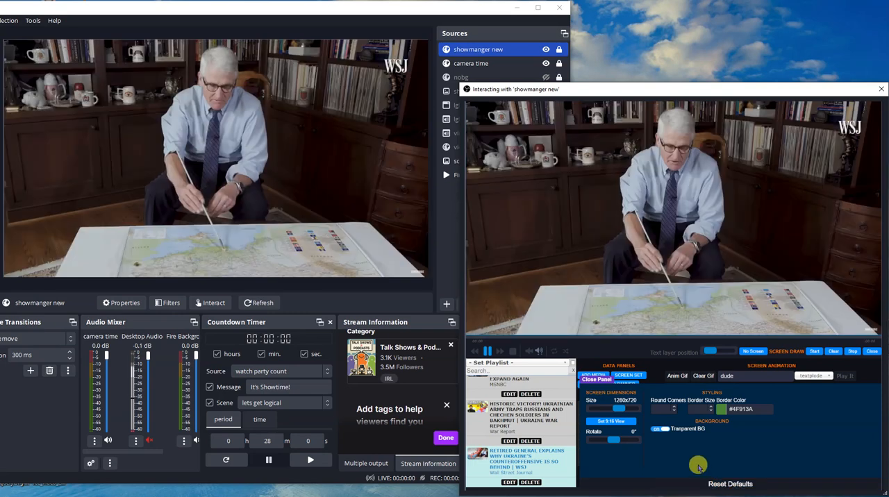
click(603, 384)
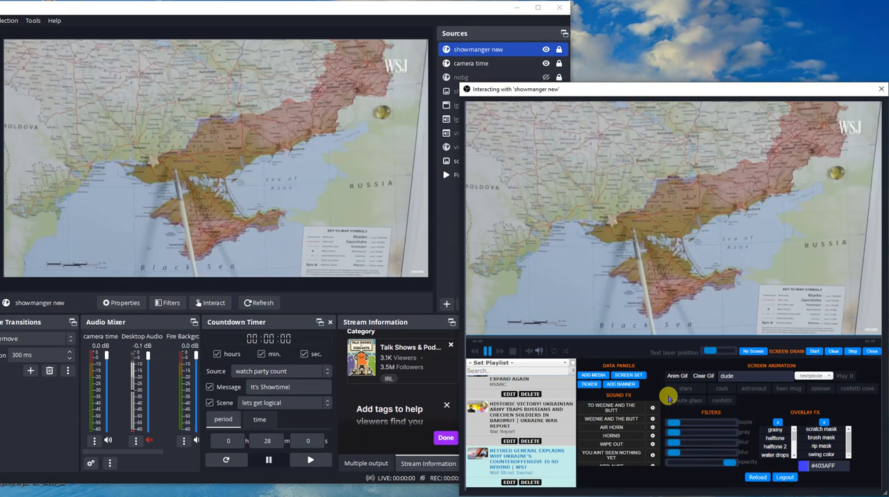
click(591, 376)
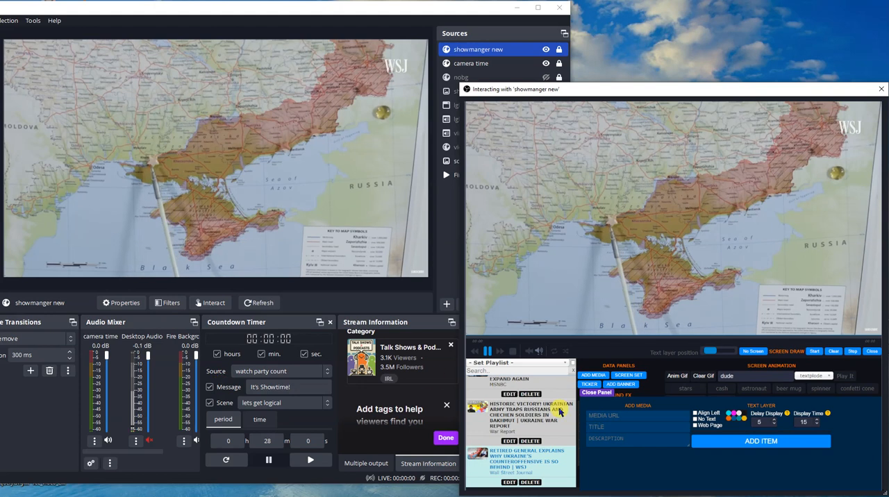
click(597, 393)
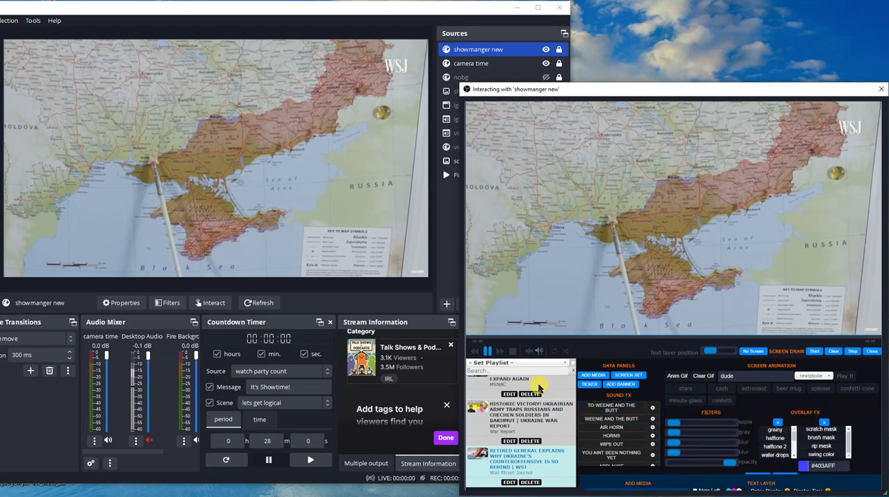
- Load the Cooking playlist and play its "The Bare Bird Recipes - Spicy Nicey Winglets" and "Dinner Recipes" videos
click(526, 366)
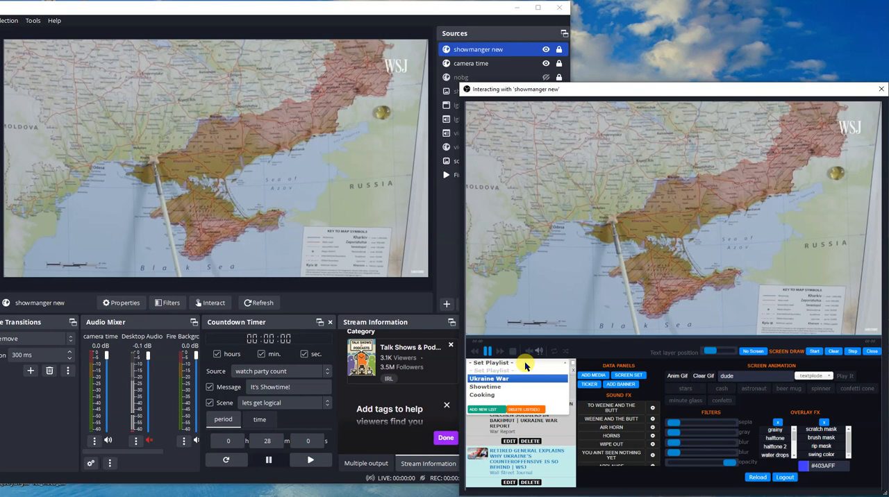
click(494, 396)
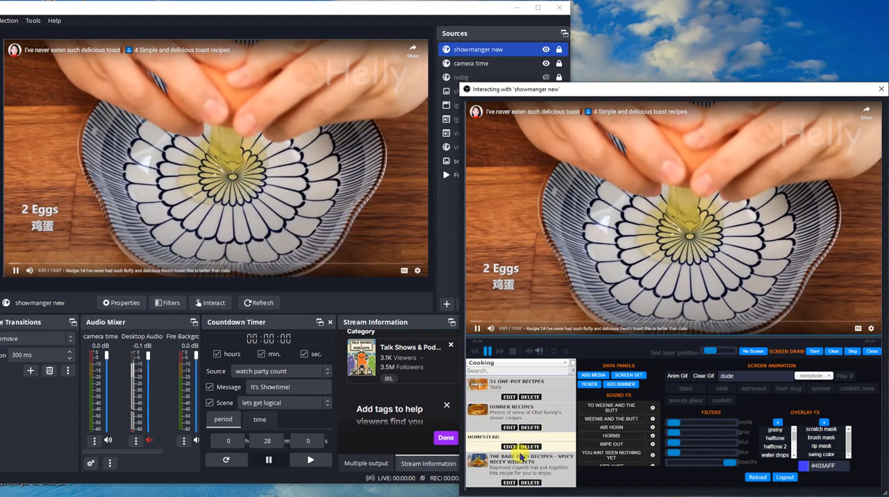
scroll(514, 431, down, 2)
click(521, 457)
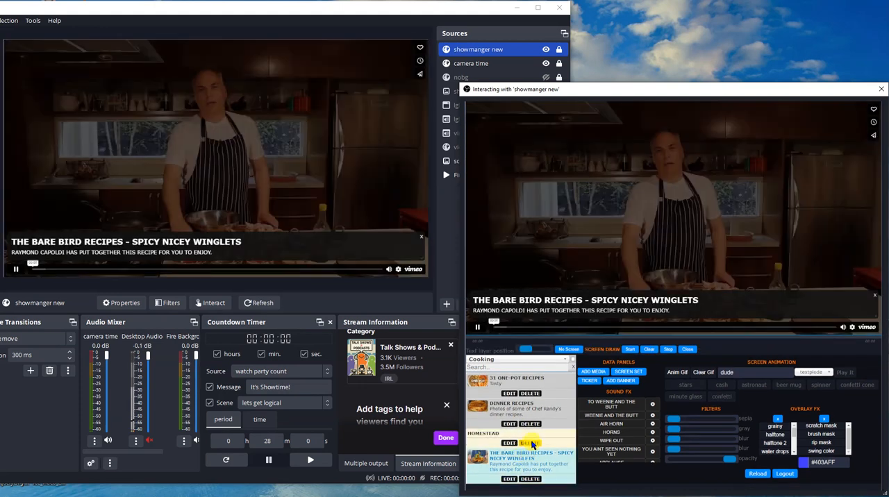
click(522, 409)
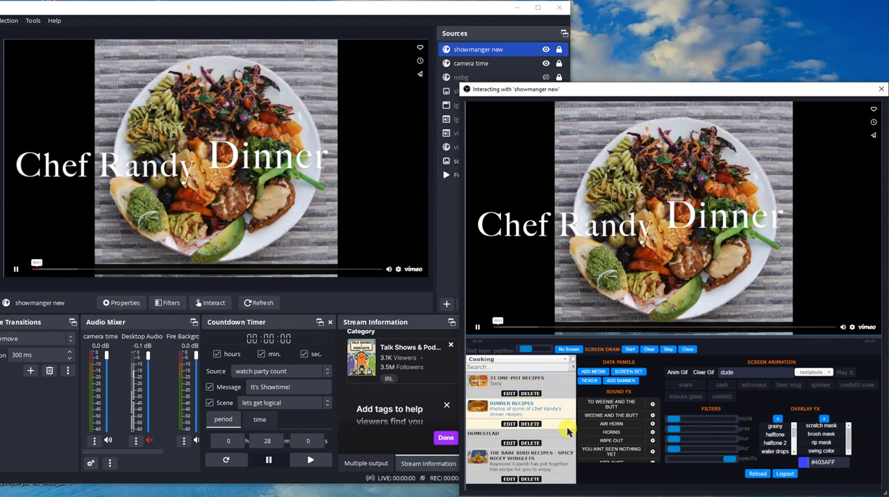
scroll(545, 423, up, 2)
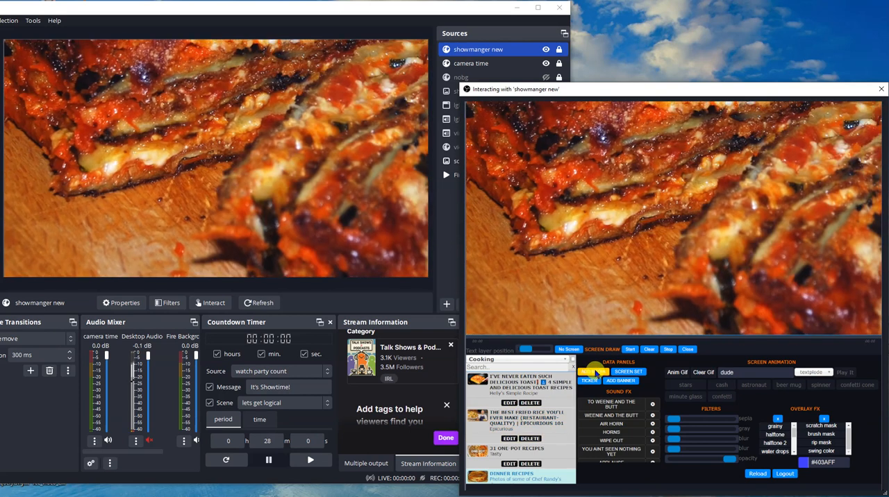
- Add the YouTube video "Course de côte de Marchaux 2021:crashs ,glisses et sorties" to the Showtime playlist and play it
click(595, 373)
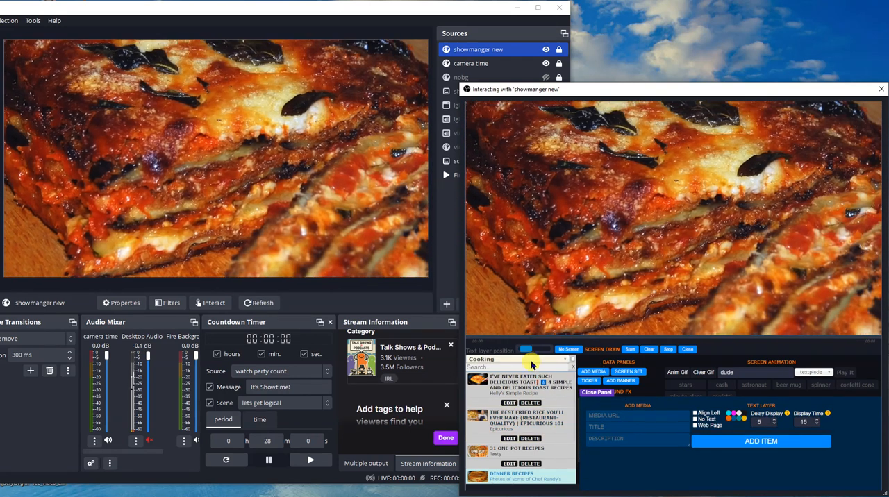
click(531, 360)
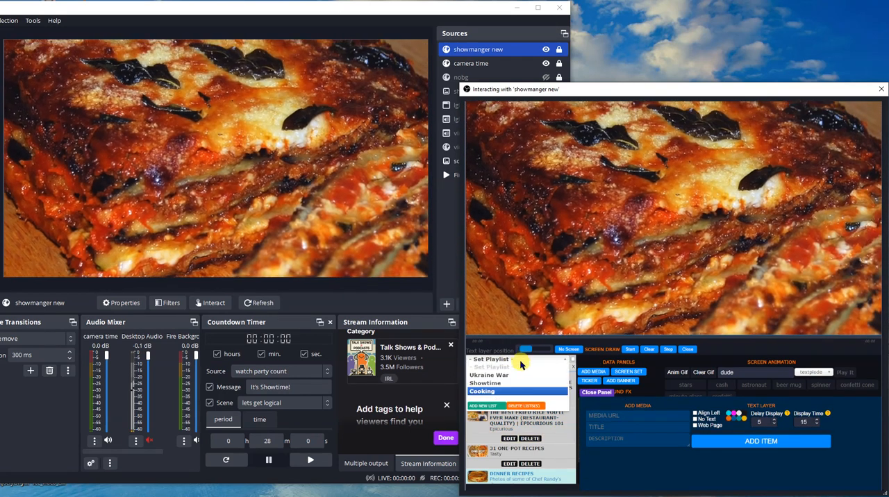
click(493, 383)
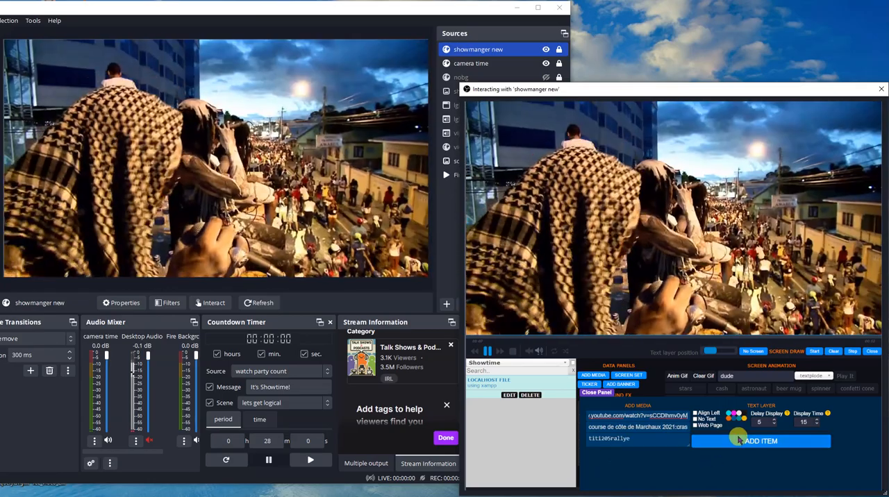
click(740, 439)
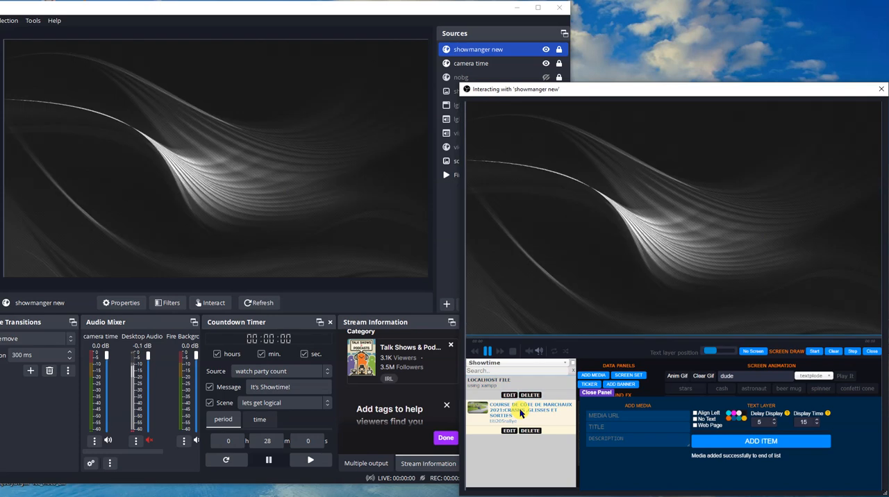
click(520, 413)
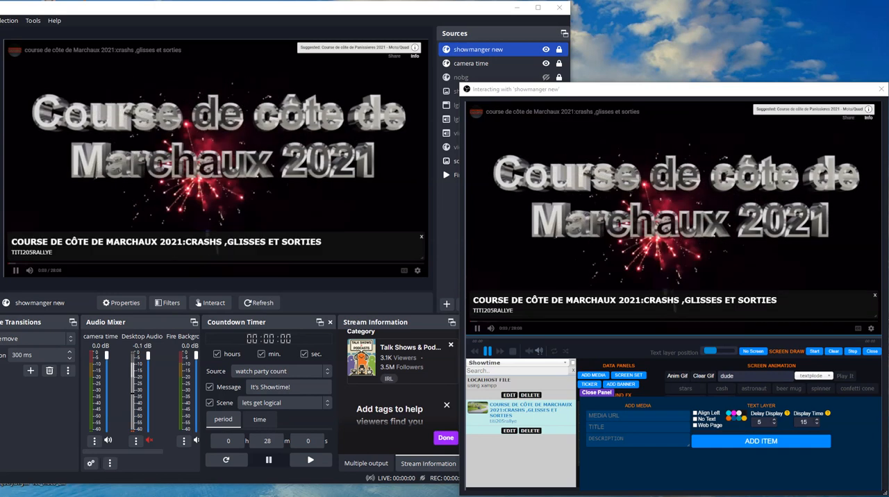
click(626, 415)
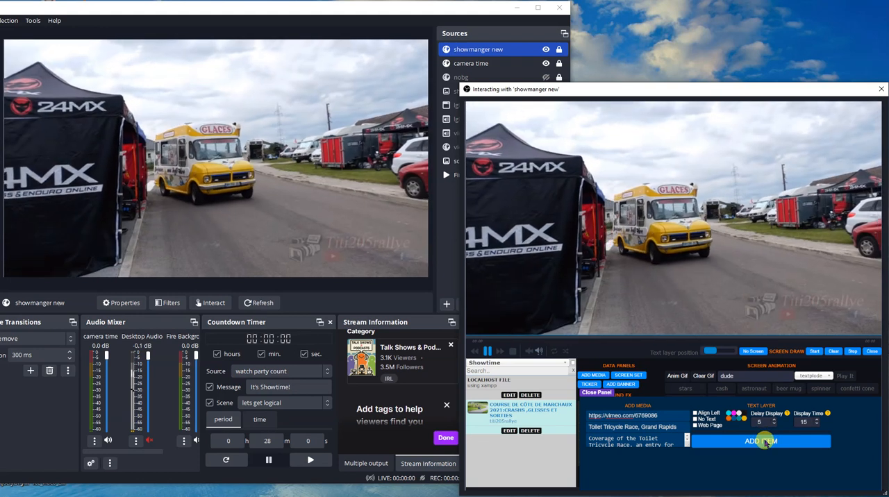
click(765, 443)
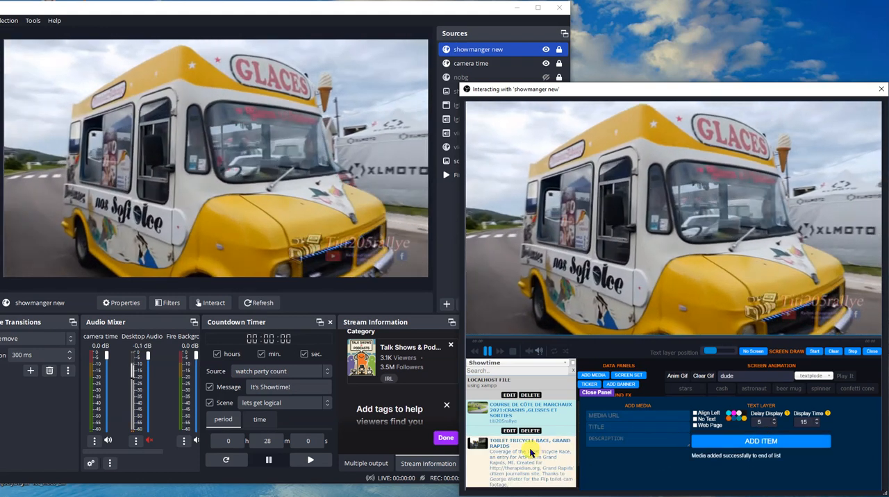
click(532, 453)
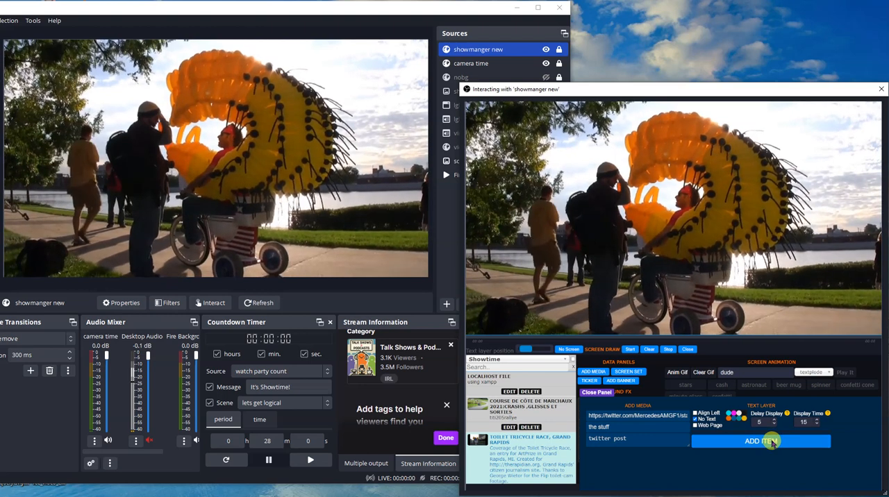
- Add the MercedesAMGF1 Twitter link titled "the stuff", described as "twitter post" with No Text enabled, and display the post at the video's right side
click(771, 443)
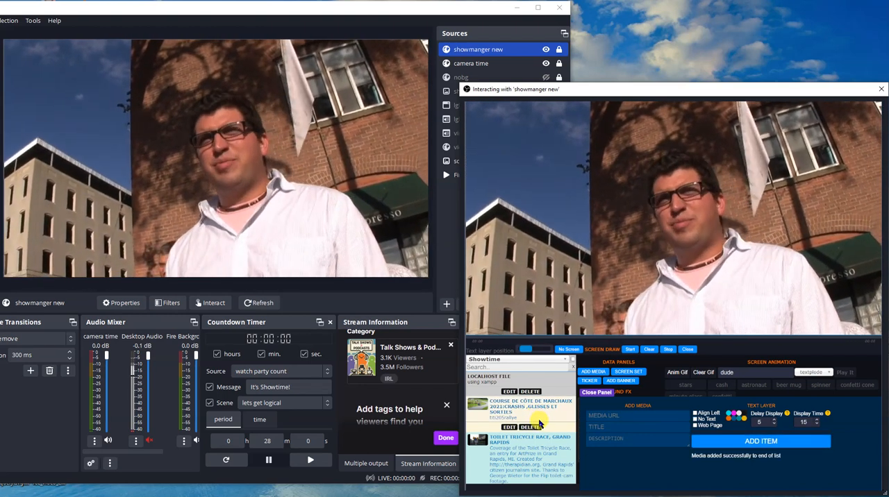
scroll(540, 424, down, 1)
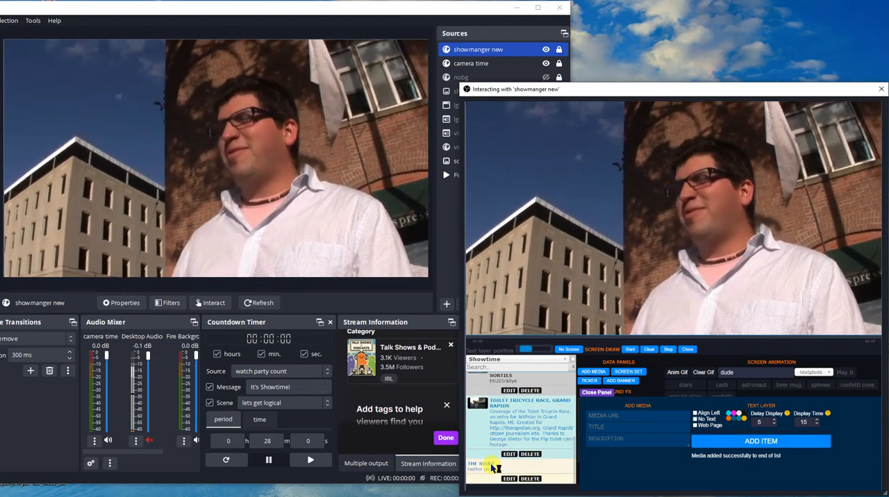
click(492, 469)
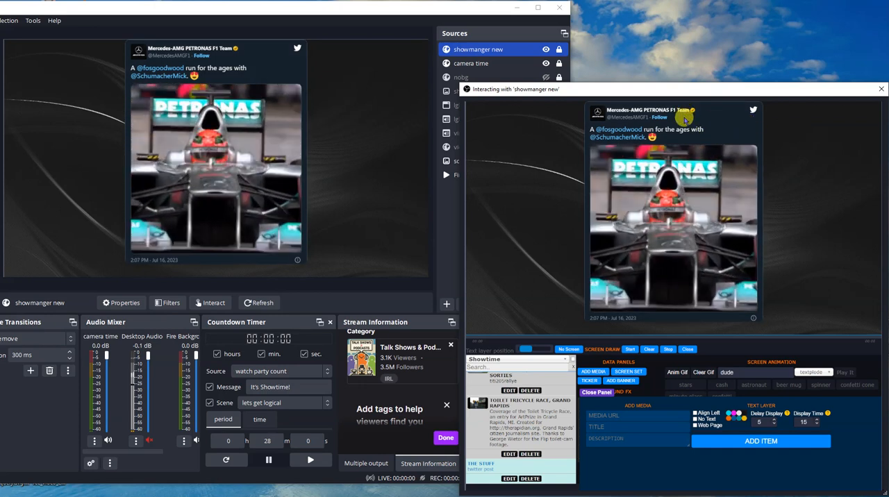
drag(692, 138, 804, 144)
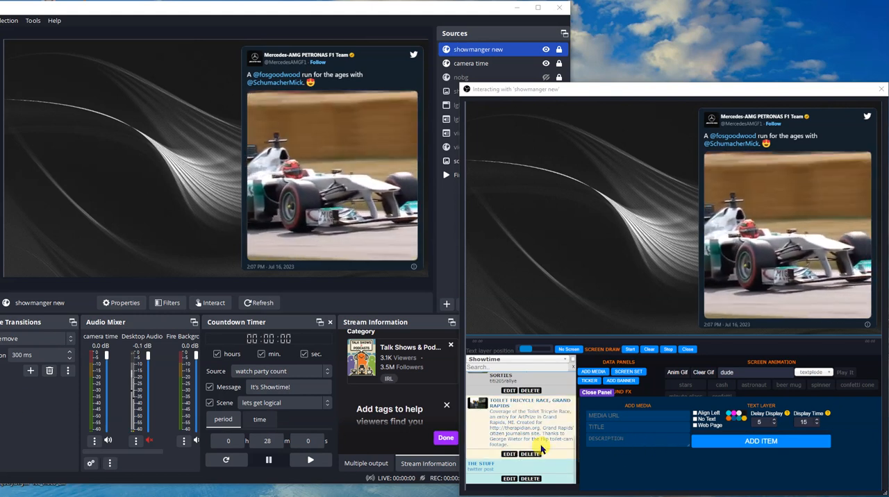
- Add the dailymail.co.uk news link to the playlist, titled "article" and described as "a web page", with No Text and Web Page enabled
click(609, 418)
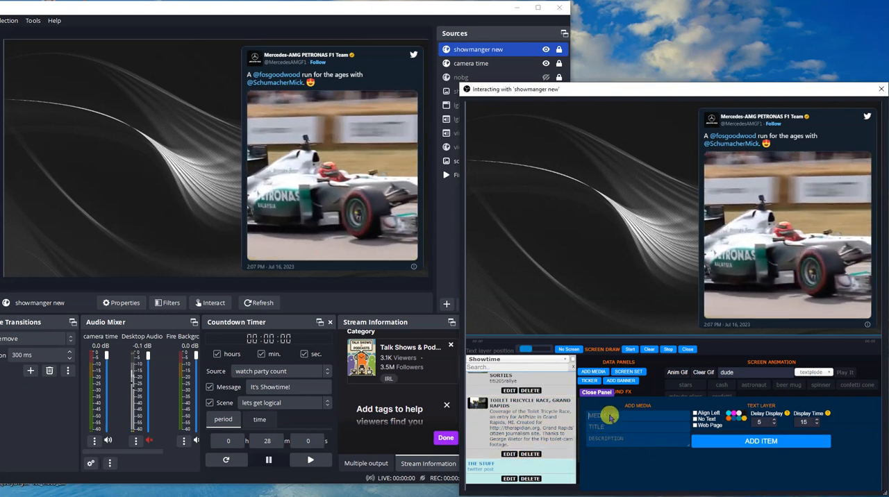
key(ctrl+v)
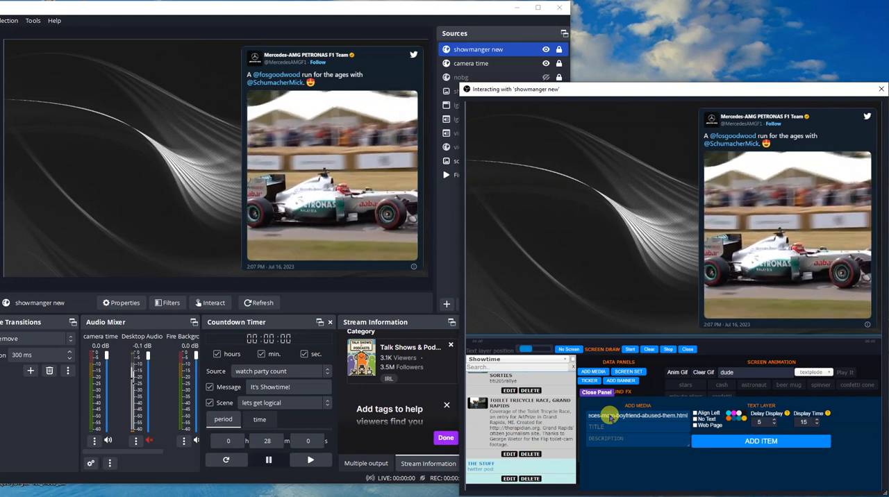
drag(609, 427, 581, 434)
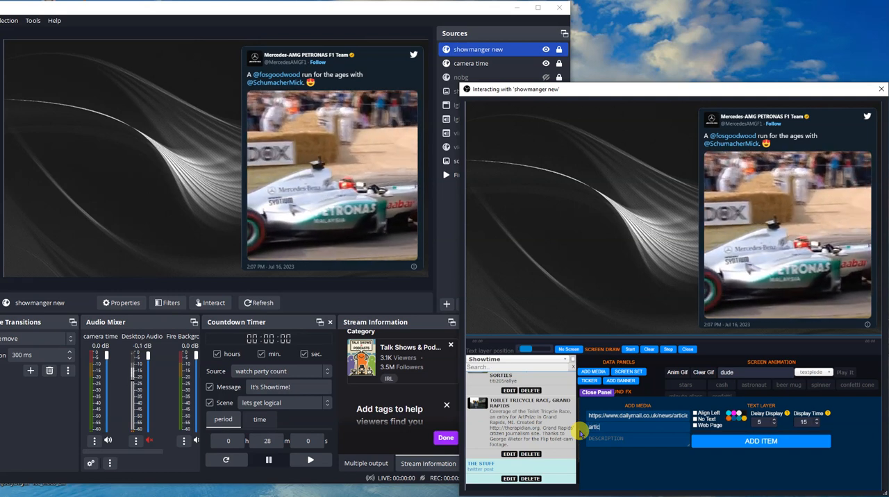
click(639, 441)
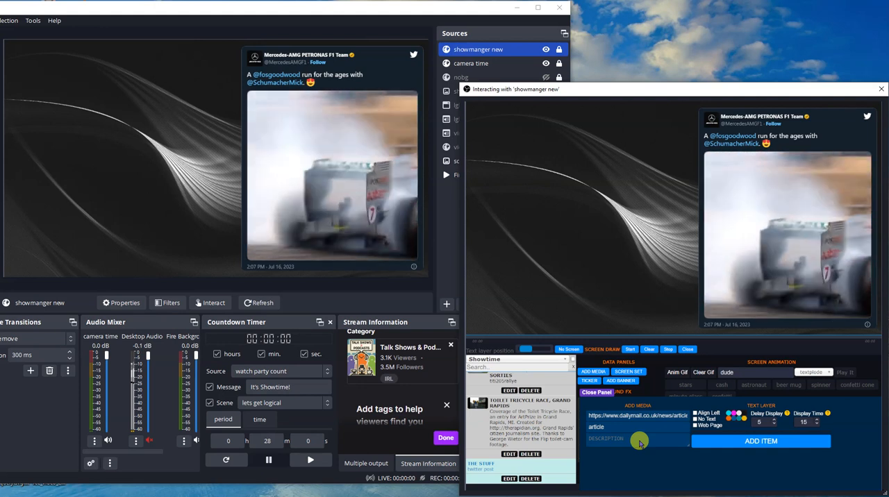
text(a web page)
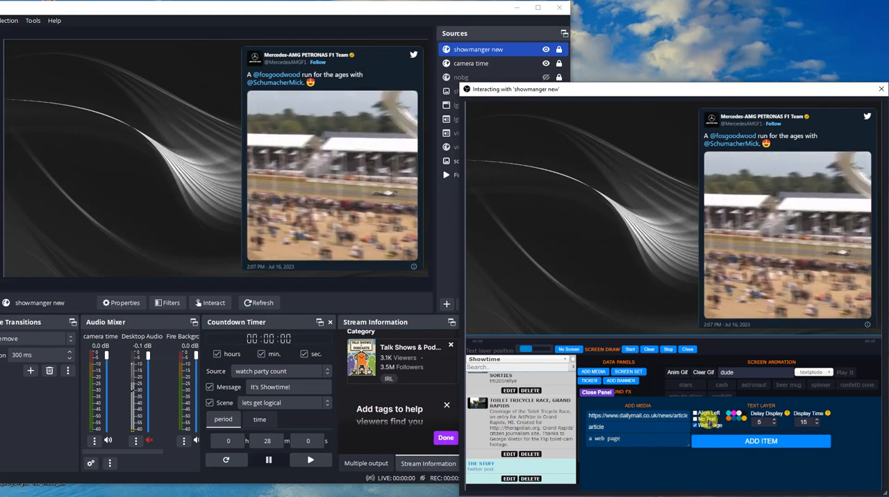
click(762, 442)
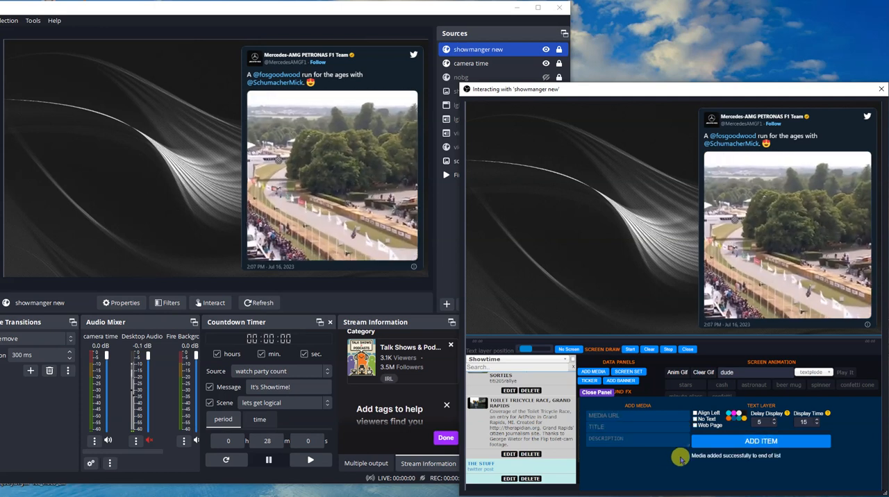
- Close the media entry form and reload the show manager
scroll(512, 427, down, 1)
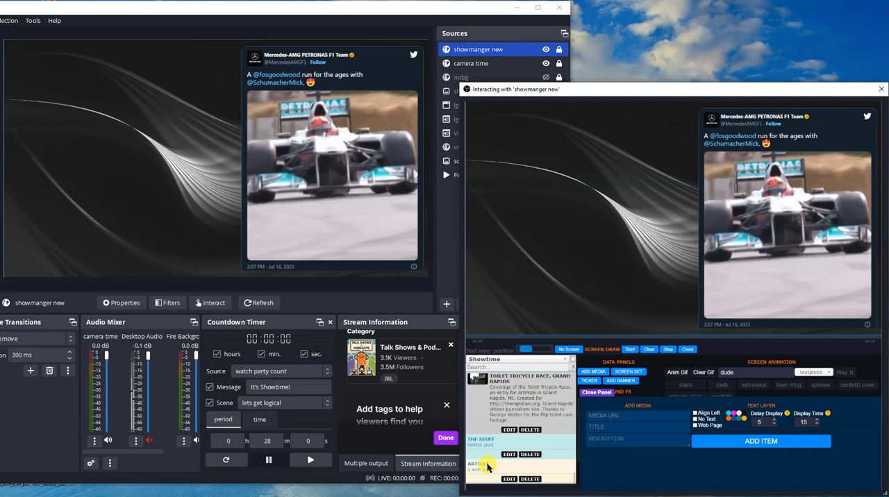
click(597, 393)
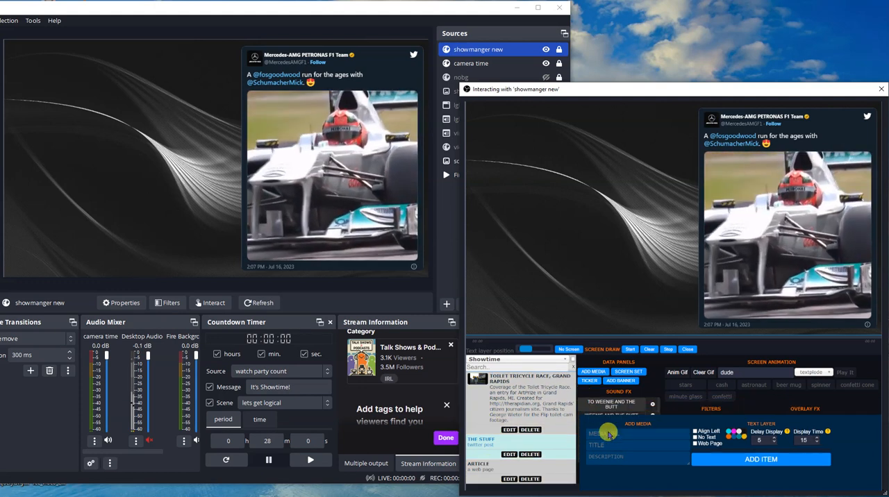
click(748, 476)
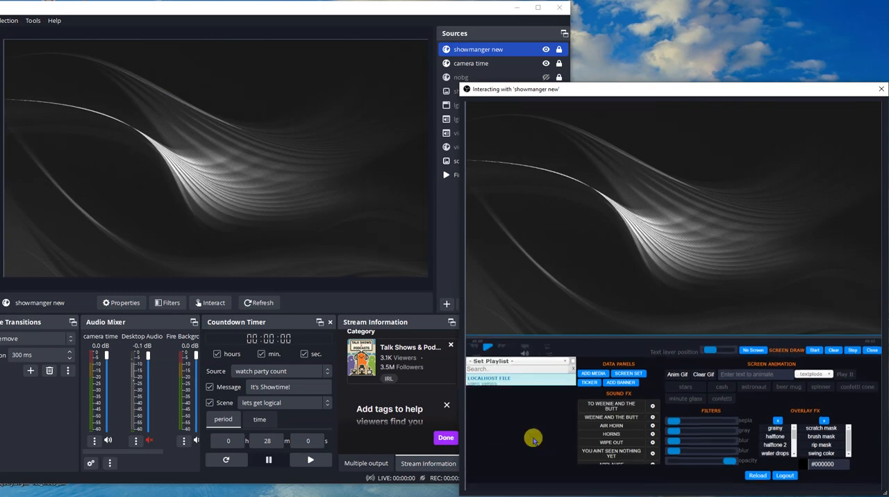
- Display the "article" web page from the playlist and browse down through it and back to its headline
scroll(531, 446, down, 3)
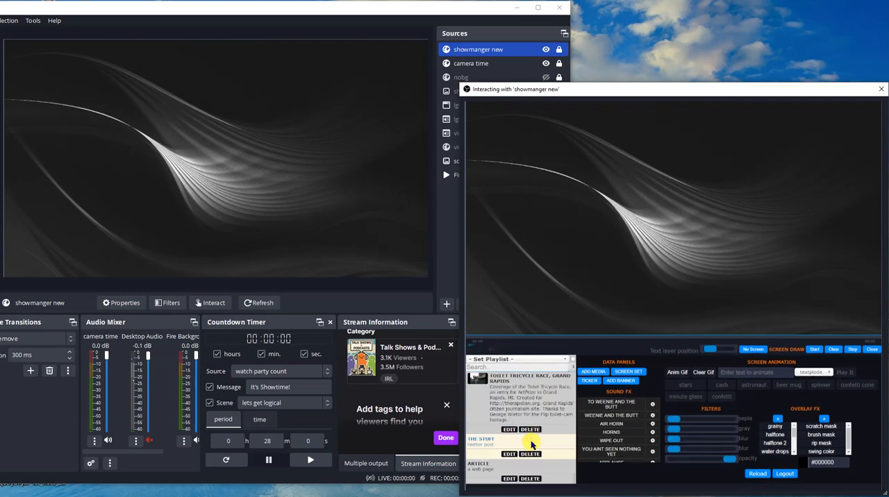
click(482, 473)
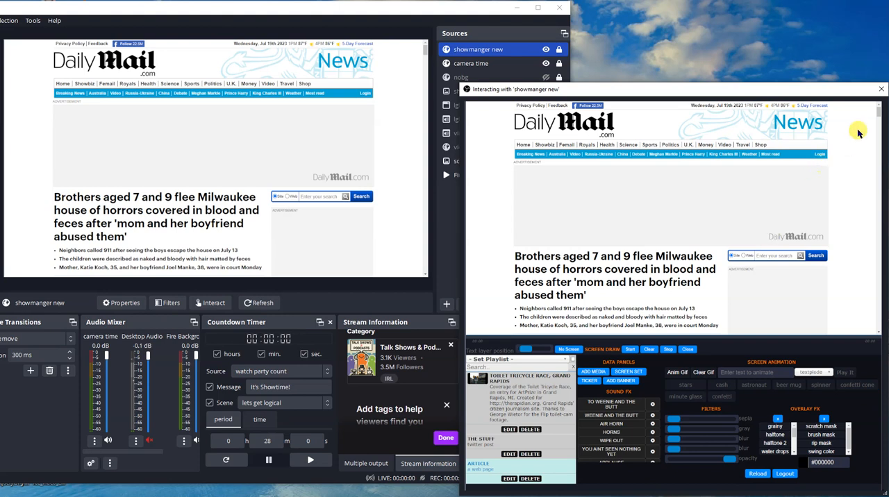
scroll(860, 135, down, 3)
scroll(859, 133, down, 10)
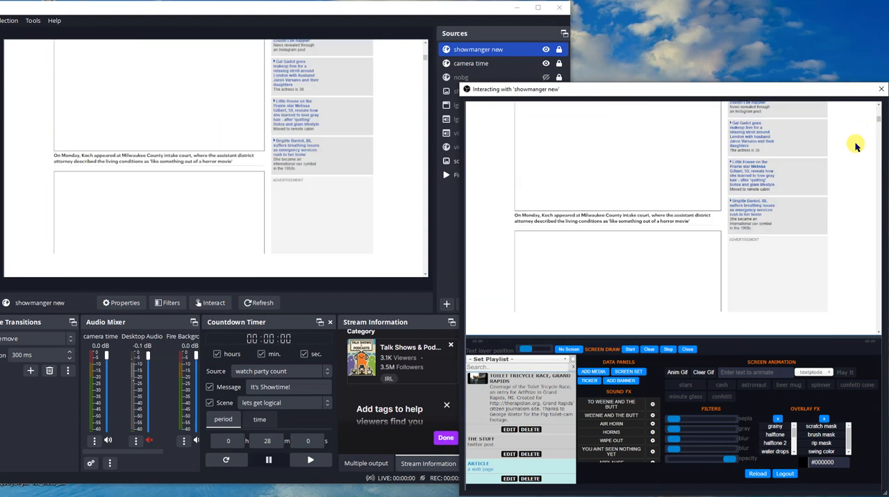
scroll(857, 146, down, 10)
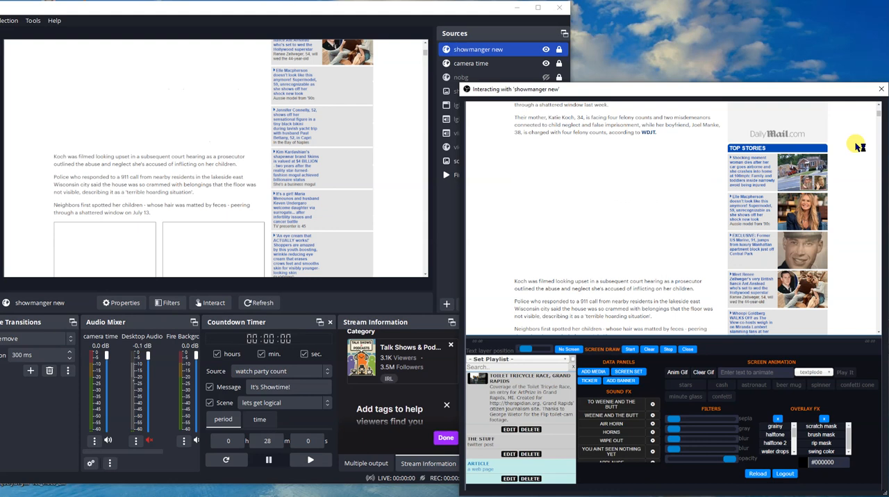
scroll(860, 147, up, 20)
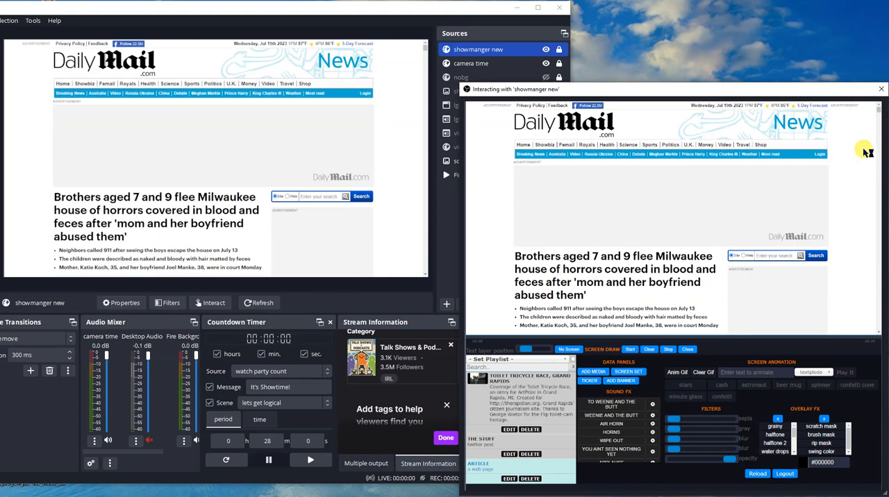
- Browse down the displayed news article through its photos to the trending section, and back up to the courtroom photo
scroll(860, 182, down, 3)
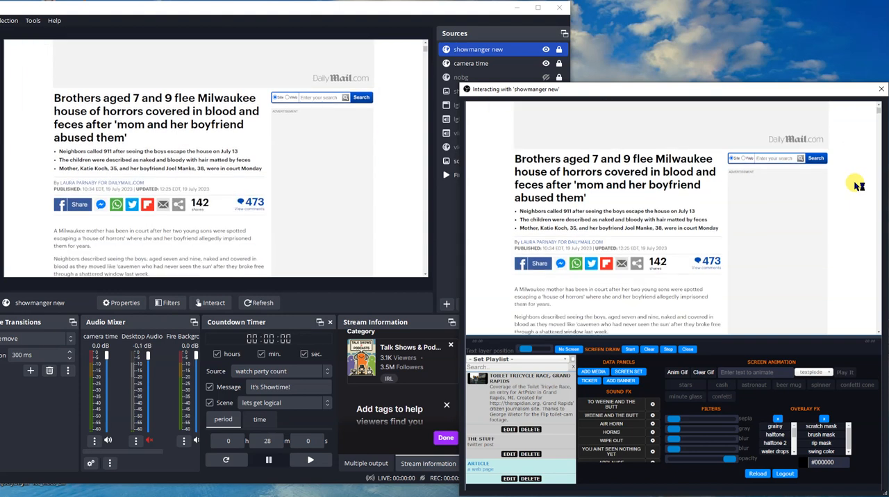
scroll(859, 185, down, 1)
scroll(859, 185, down, 5)
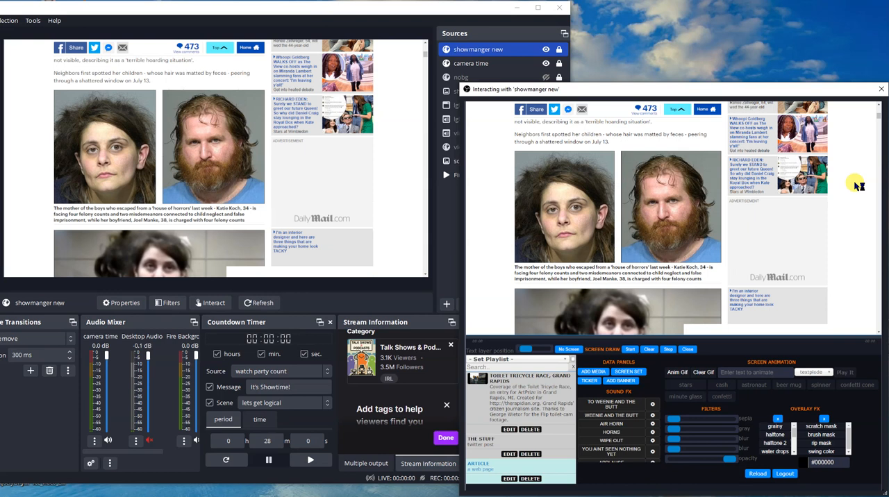
scroll(858, 186, down, 3)
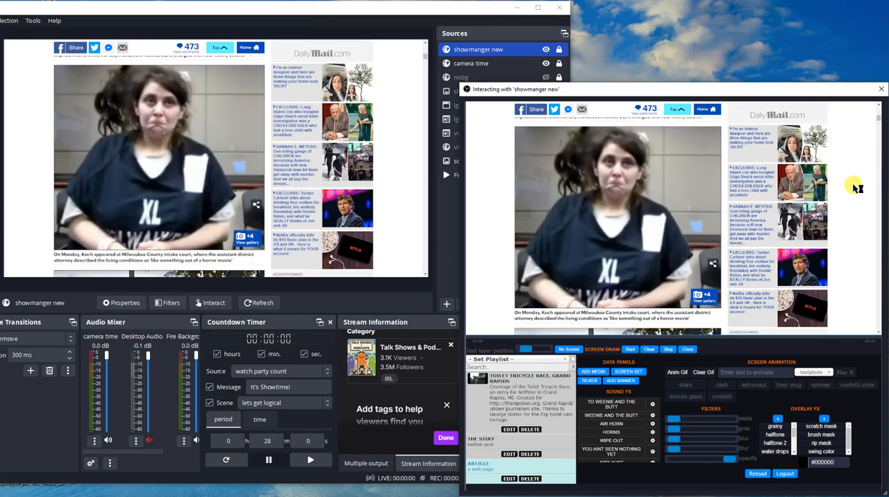
scroll(859, 188, down, 2)
scroll(855, 184, down, 2)
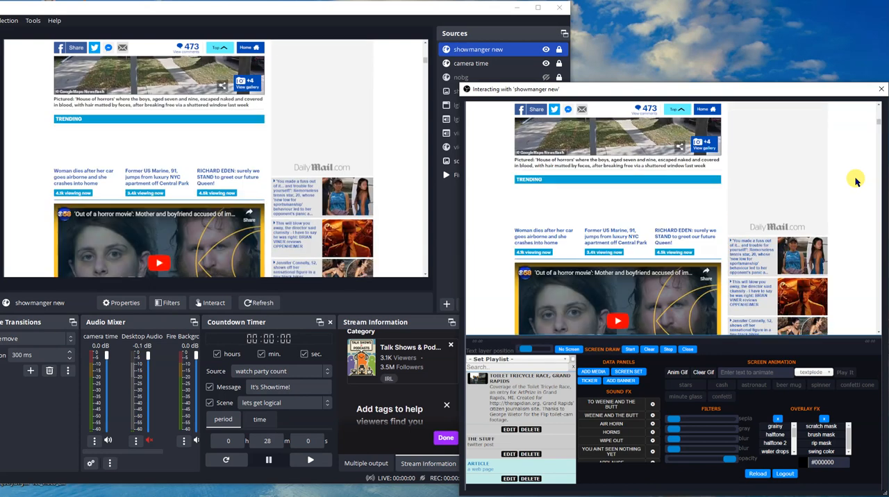
scroll(856, 182, down, 3)
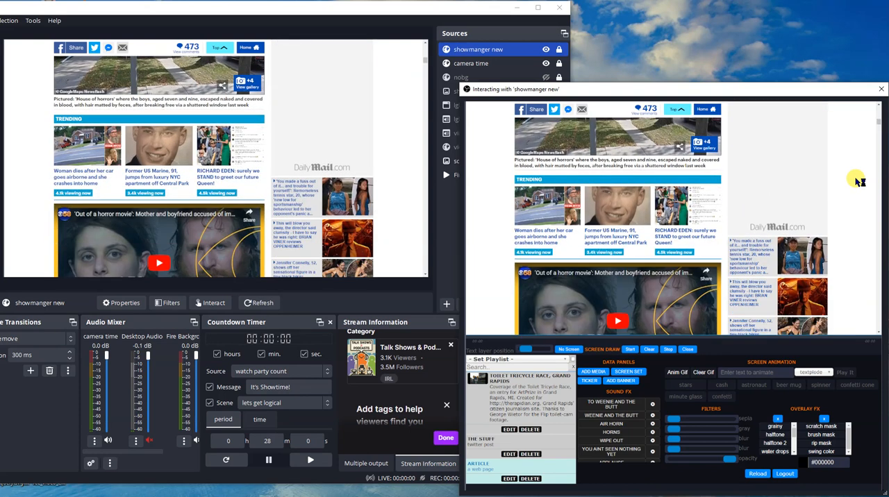
scroll(856, 182, up, 7)
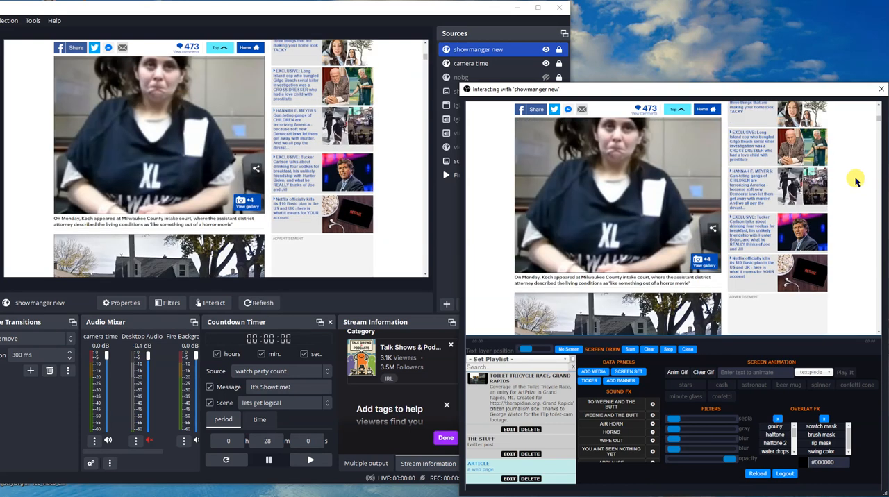
scroll(856, 182, up, 1)
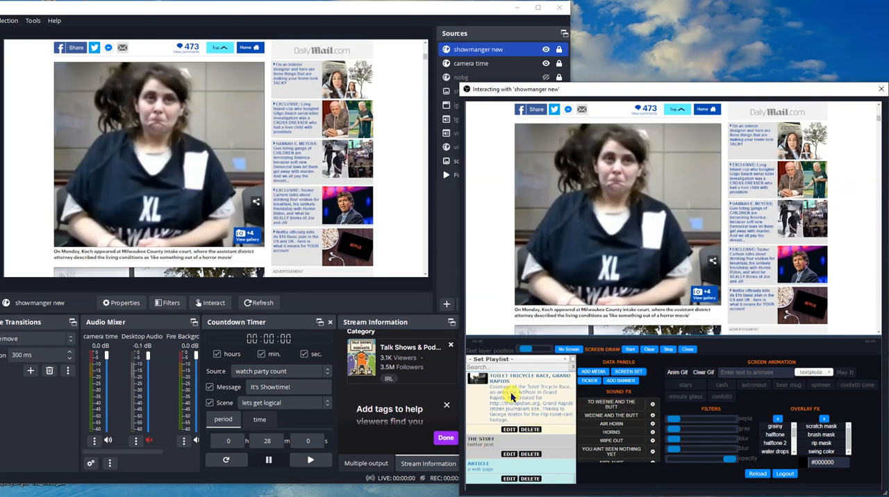
- Show the form for deleting playlists and cancel it without selecting any list
scroll(512, 396, up, 1)
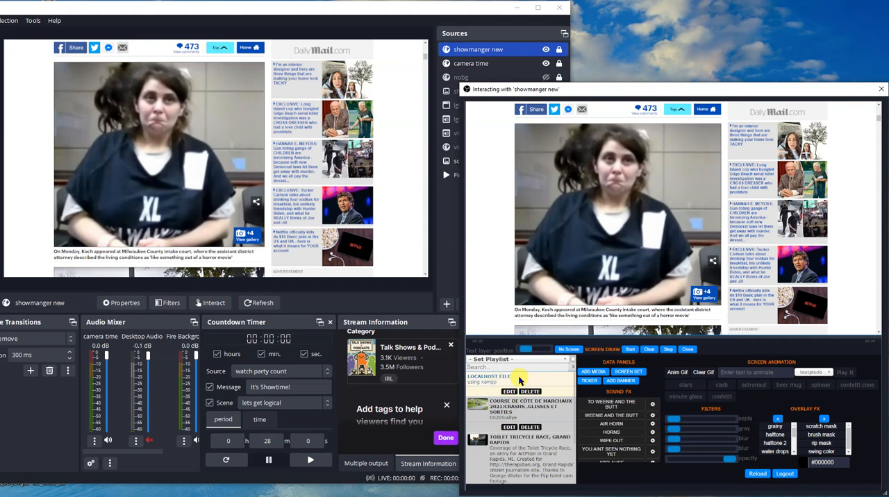
click(526, 360)
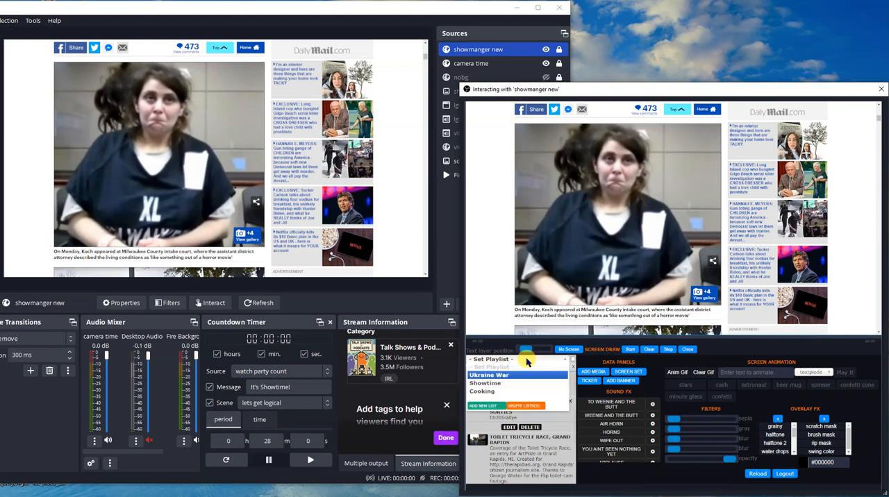
click(526, 359)
click(526, 359)
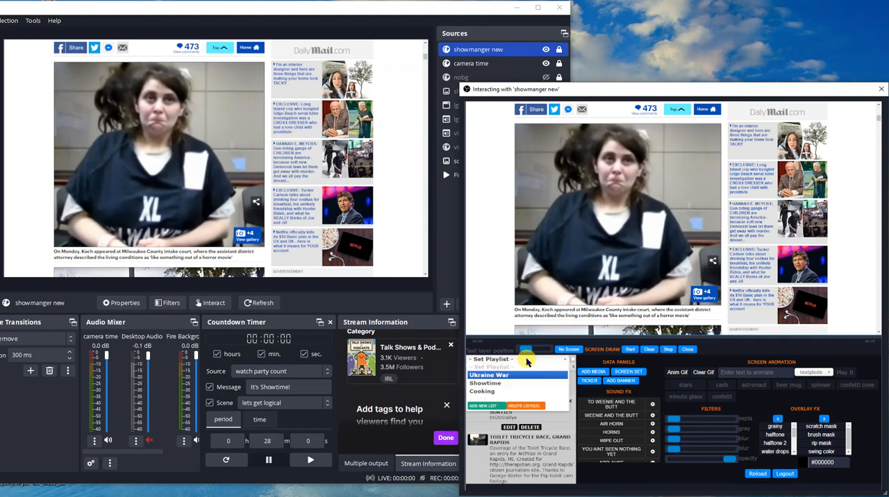
click(527, 406)
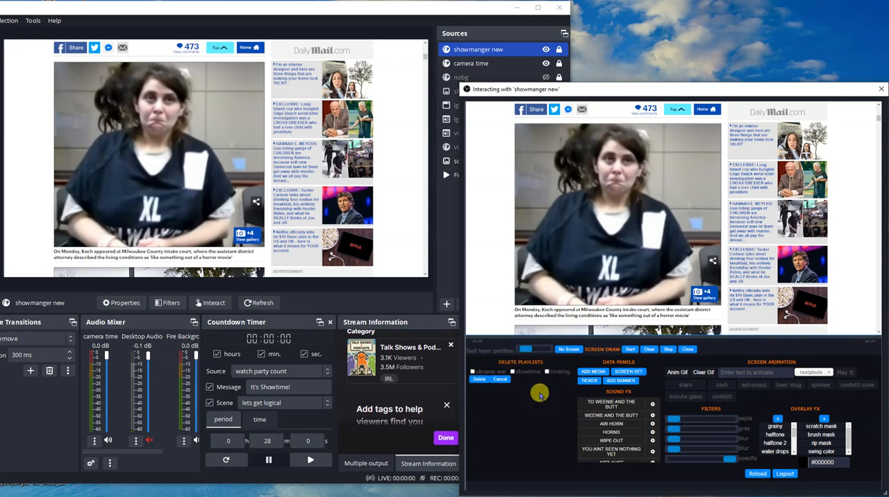
click(499, 380)
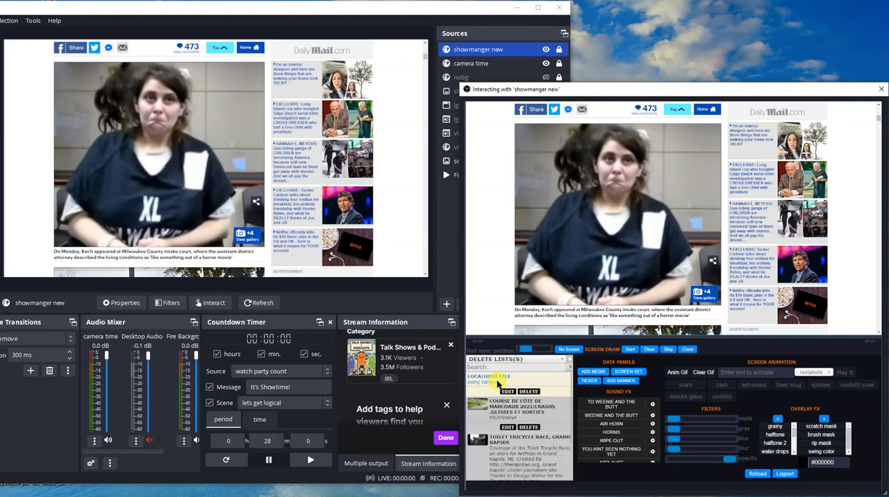
- Show the form for adding a new playlist and cancel it without entering a list name
click(508, 360)
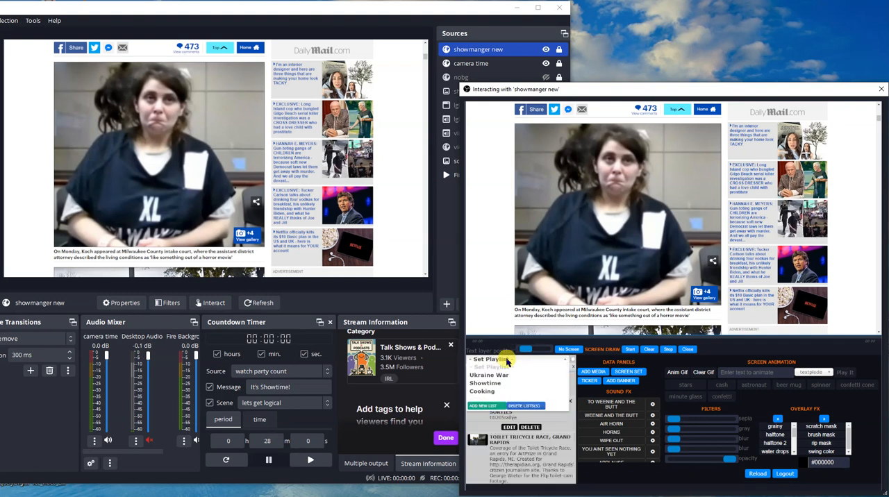
click(486, 405)
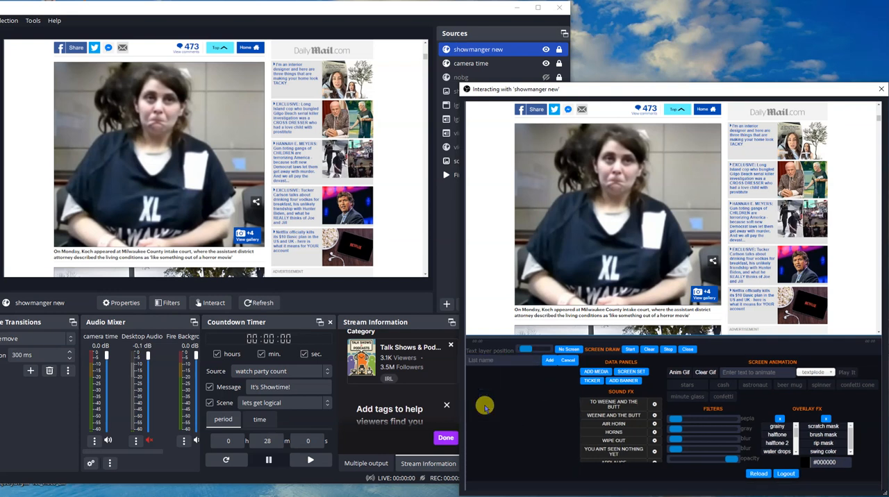
click(503, 362)
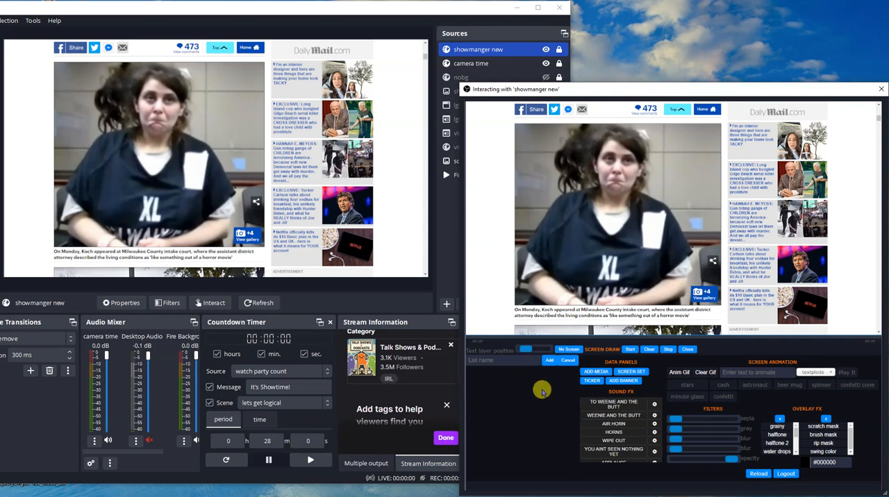
click(568, 364)
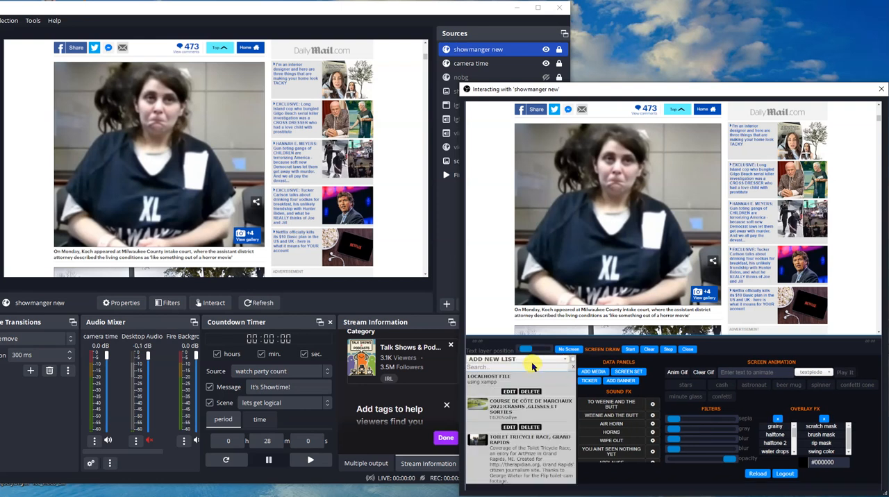
- Search the playlist media for "tri" and clear the search
text(tri)
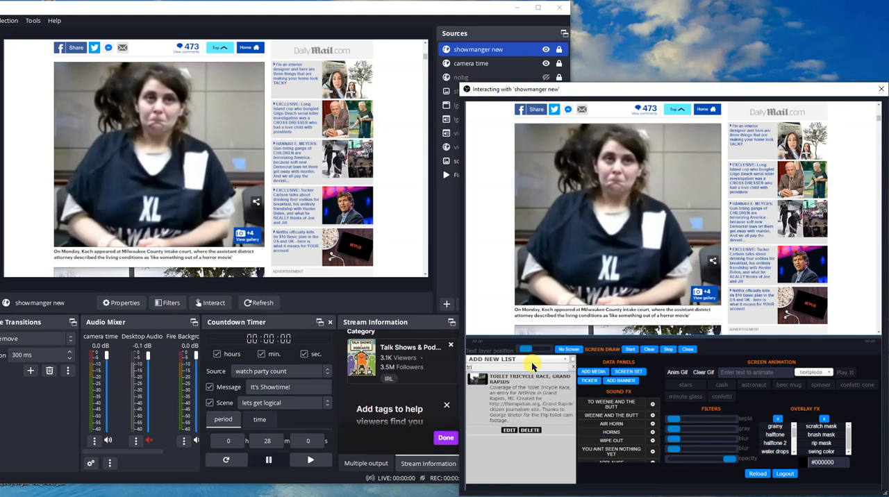
click(575, 368)
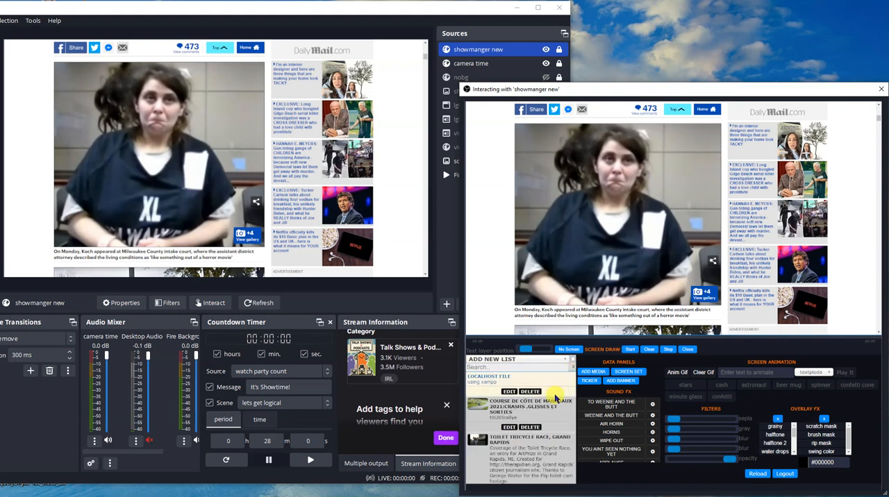
- Browse the sound effects list down to the Valley Girl clips
scroll(555, 406, down, 2)
scroll(555, 403, up, 3)
scroll(629, 425, down, 3)
scroll(629, 426, down, 4)
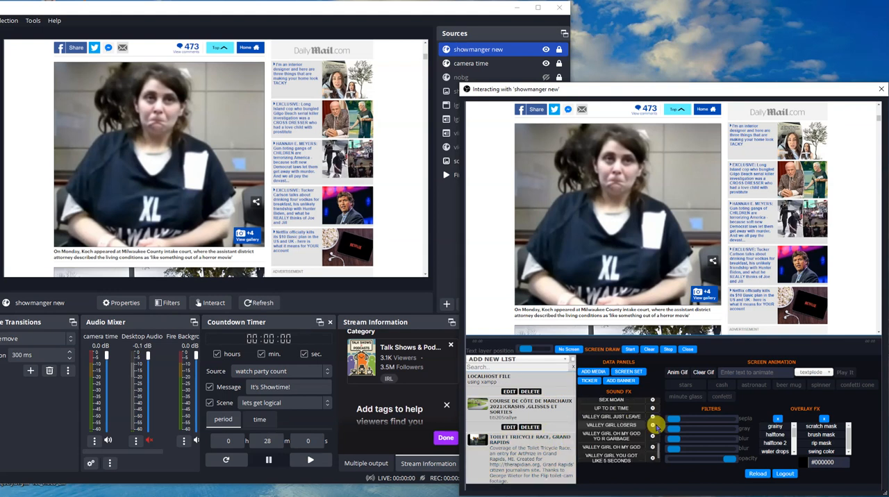